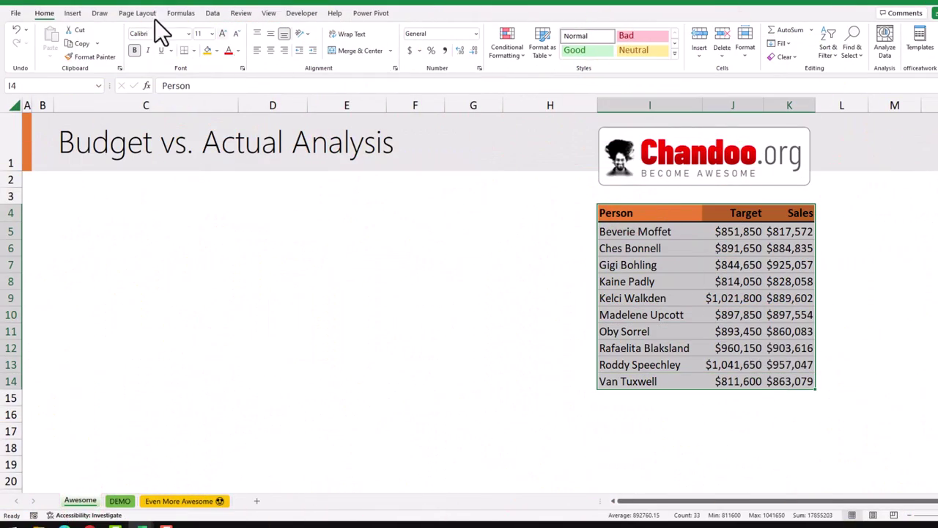
- Insert a clustered bar chart of the table and move it into columns B–E
click(67, 14)
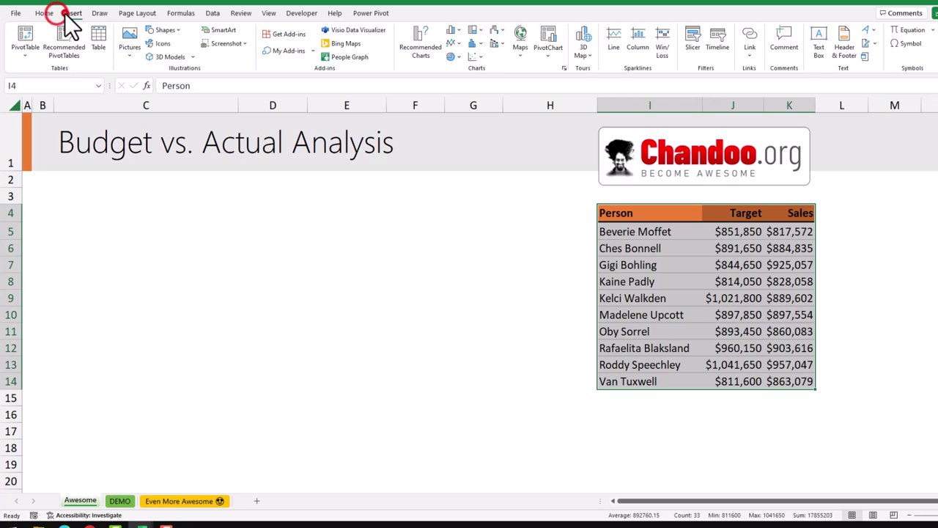
click(456, 31)
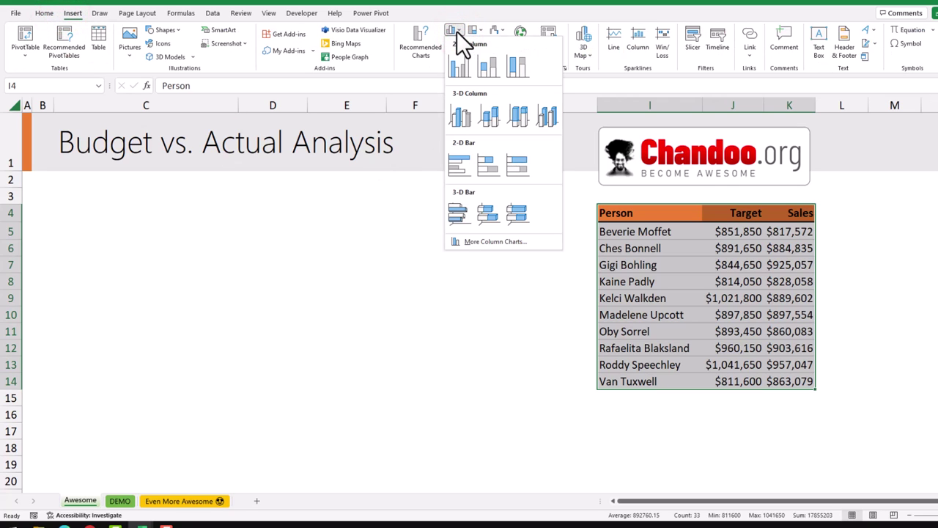
click(458, 171)
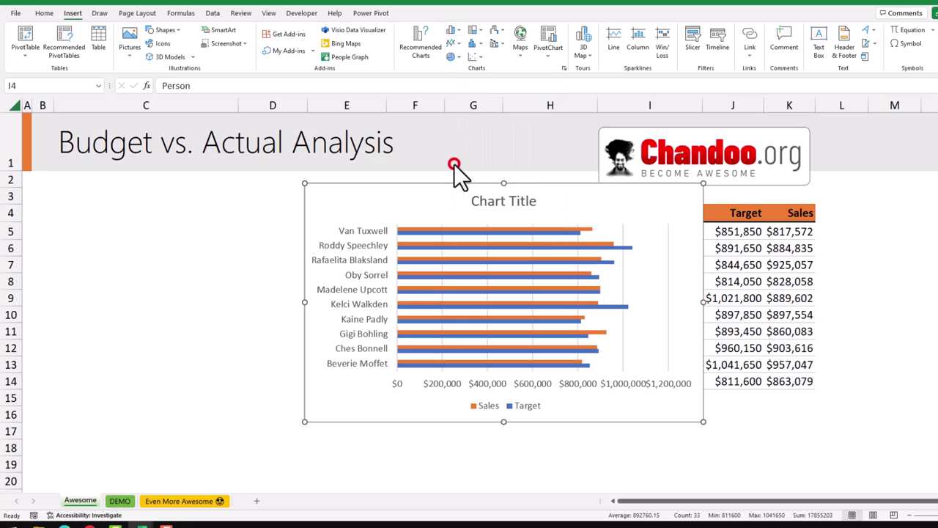
drag(444, 205, 198, 214)
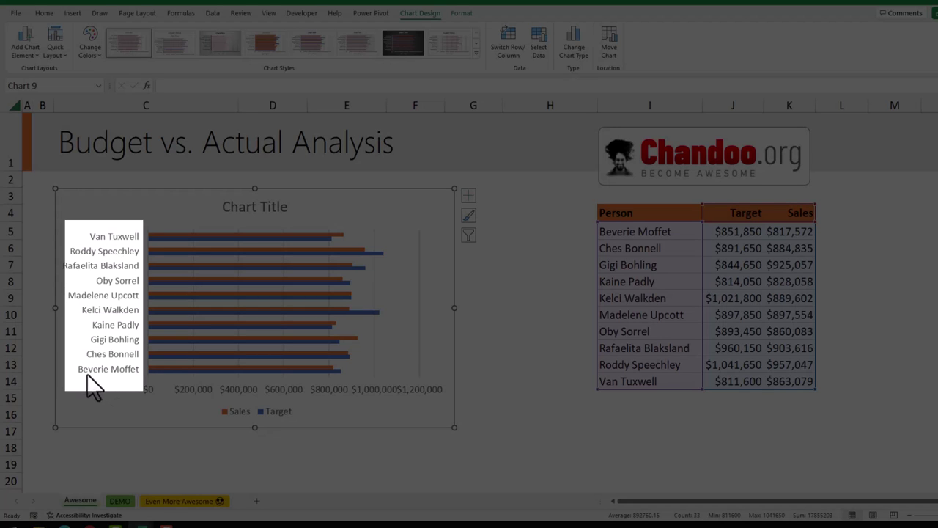
click(631, 233)
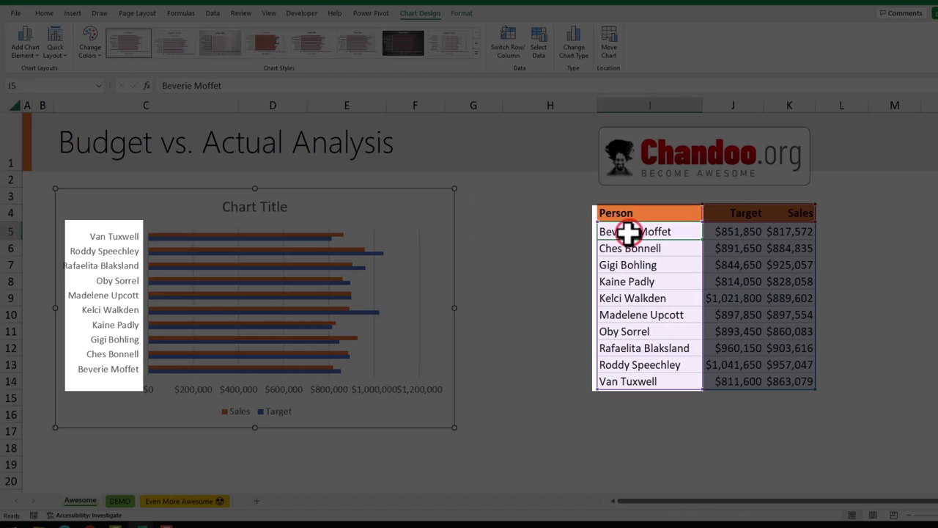
drag(629, 233, 638, 378)
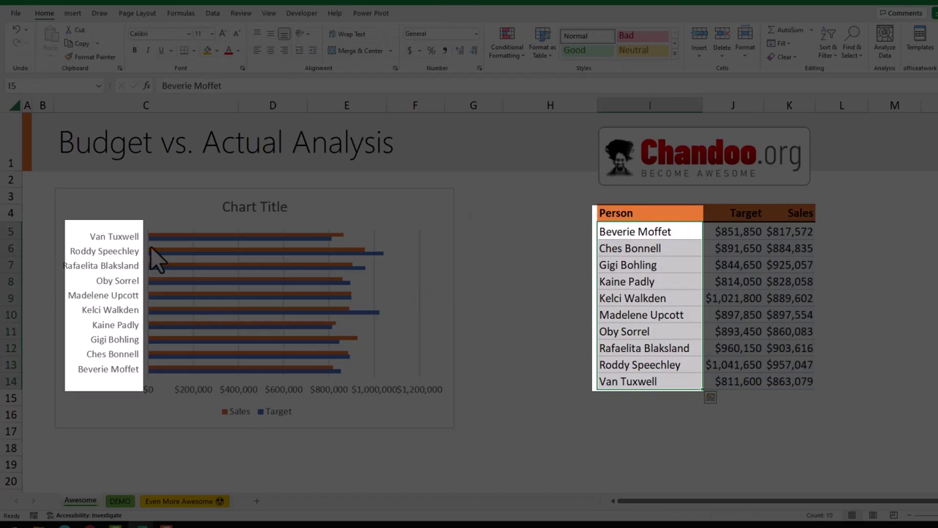
click(104, 230)
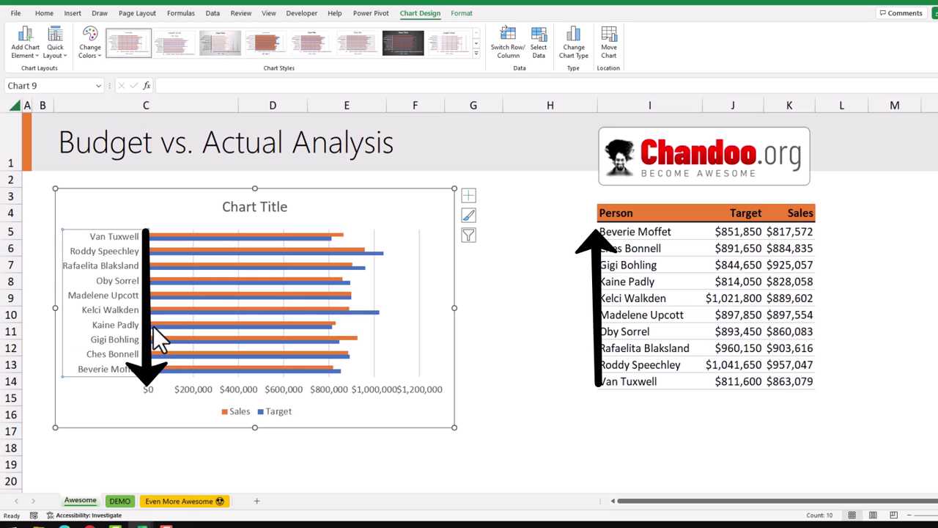
- Set the names axis to list categories in reverse order, matching the table
key(ctrl+1)
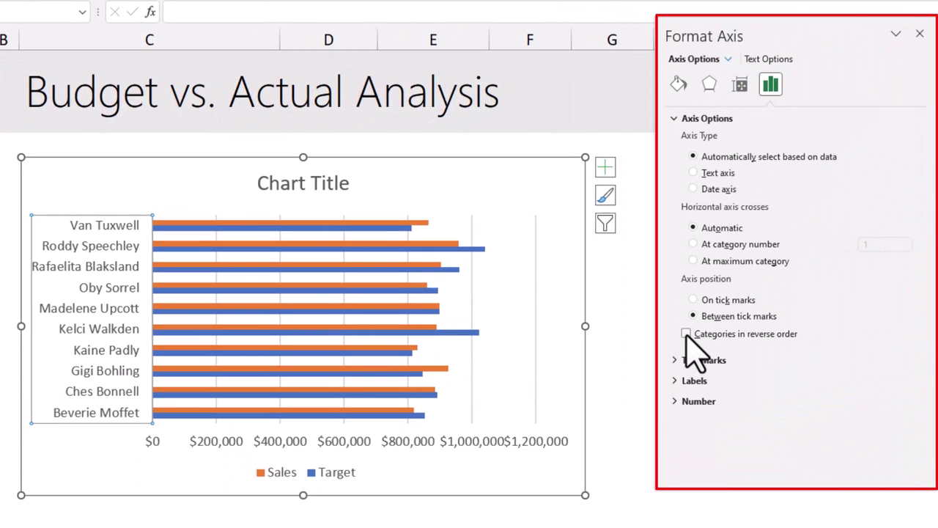
click(686, 334)
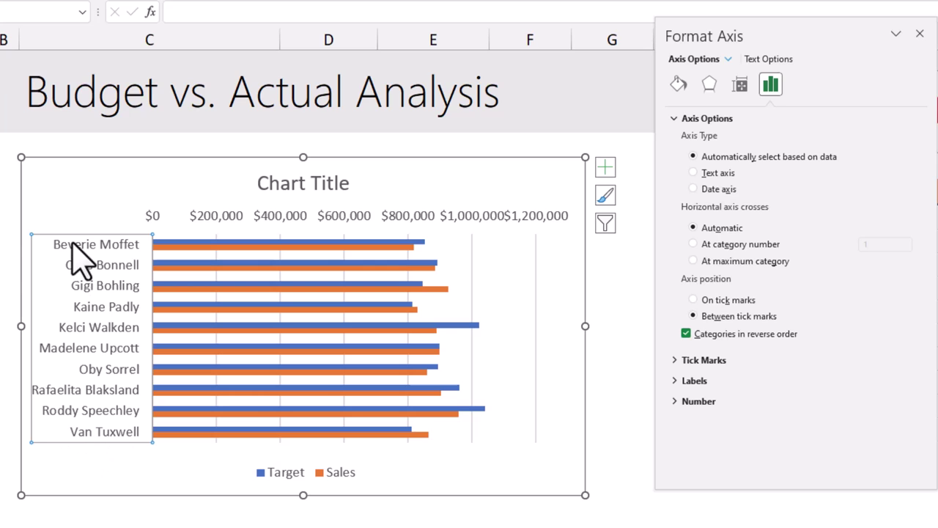
key(Escape)
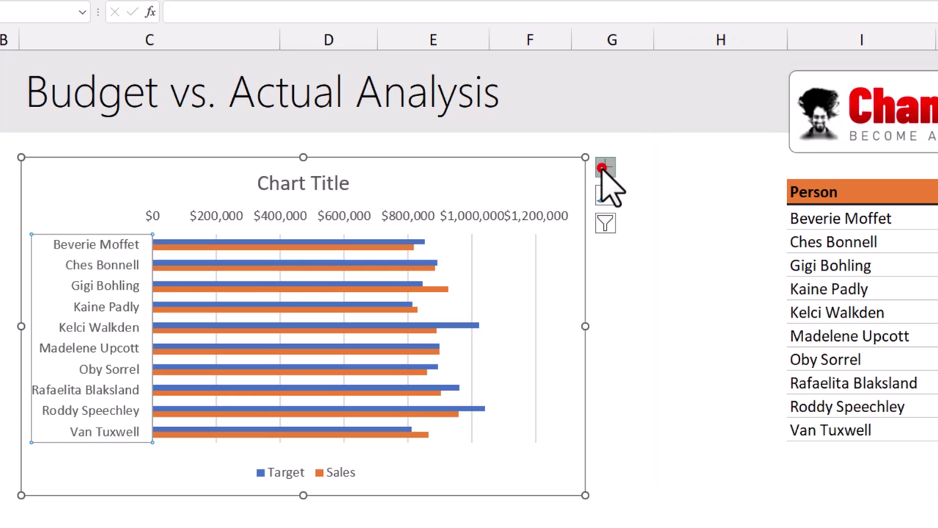
- Remove the chart's gridlines and legend
click(604, 170)
click(641, 273)
click(641, 288)
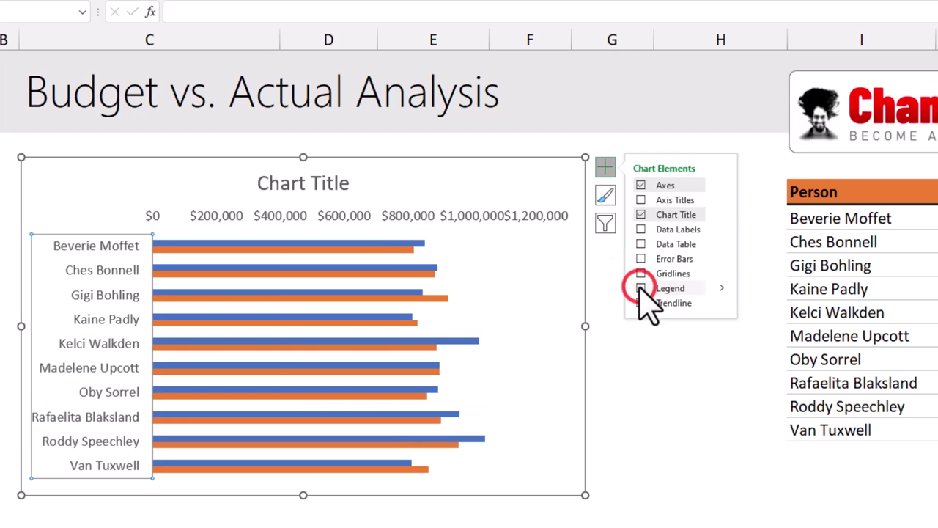
click(352, 251)
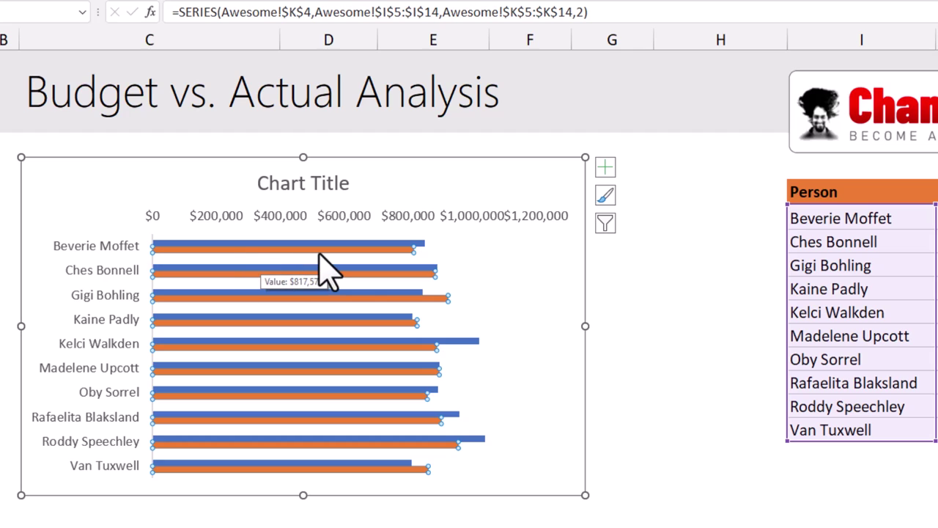
- Give the Sales series a 25% gap width and 50% series overlap to thicken the bars
double_click(320, 253)
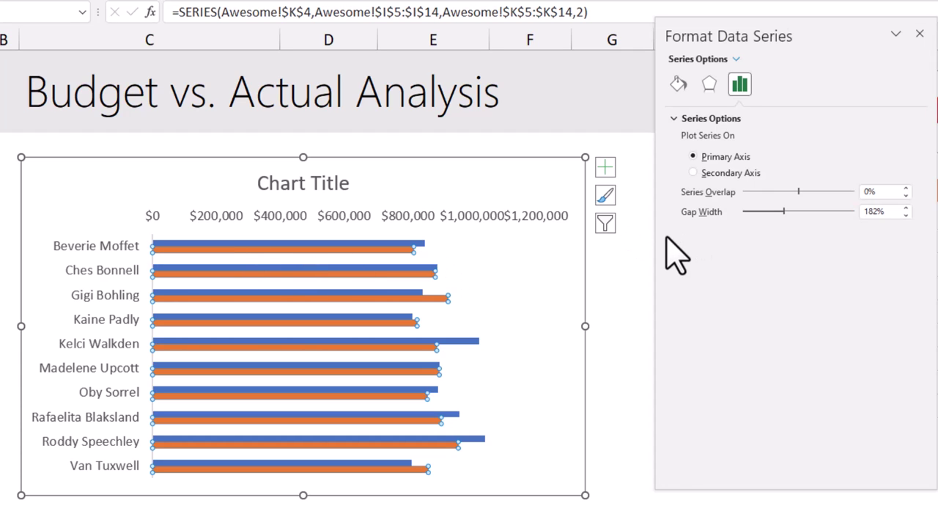
key(ctrl+1)
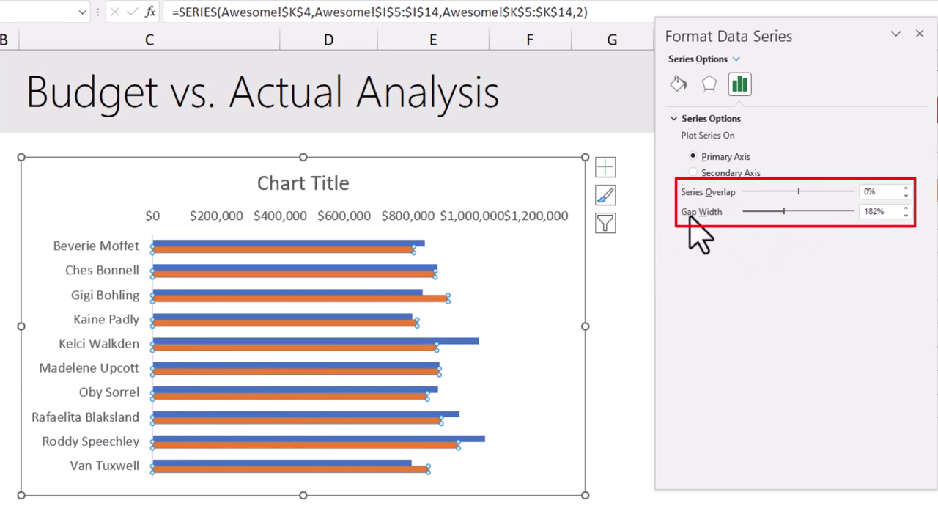
click(879, 211)
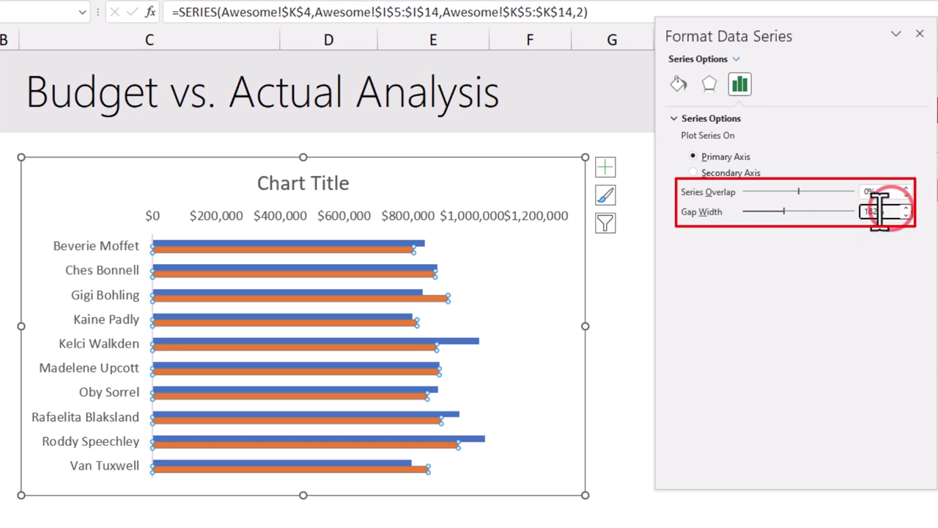
double_click(879, 212)
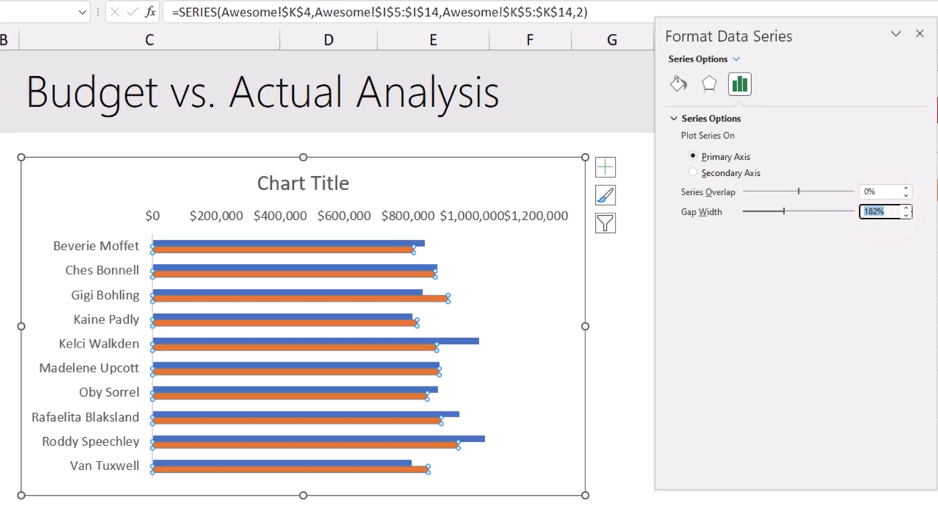
key(Return)
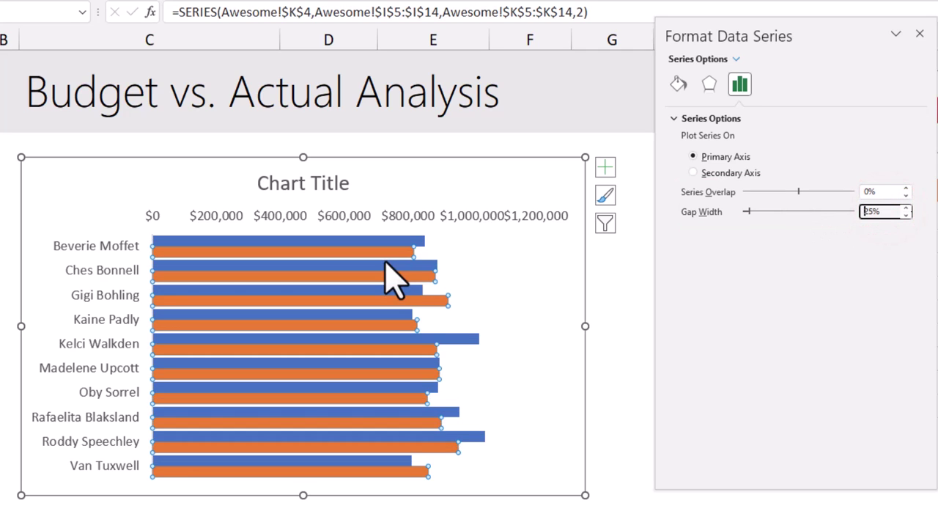
double_click(876, 192)
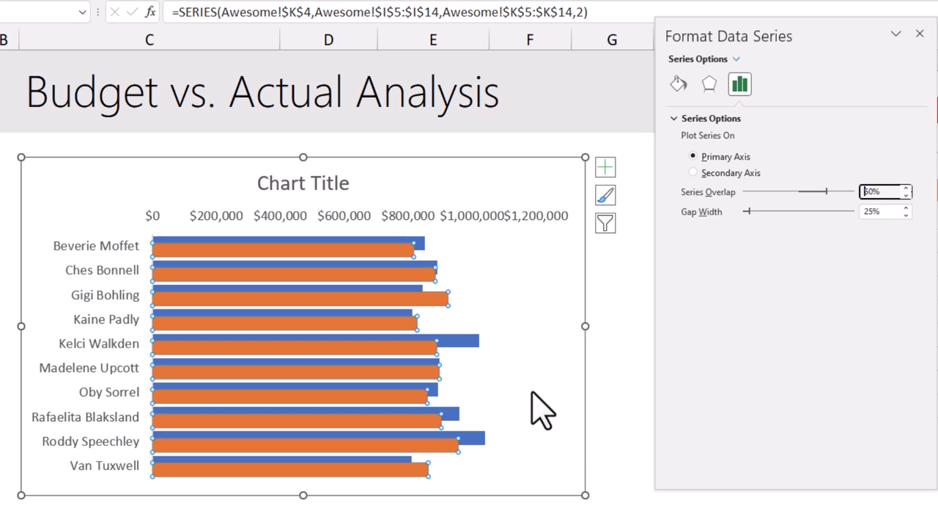
click(550, 329)
mouse_move(387, 253)
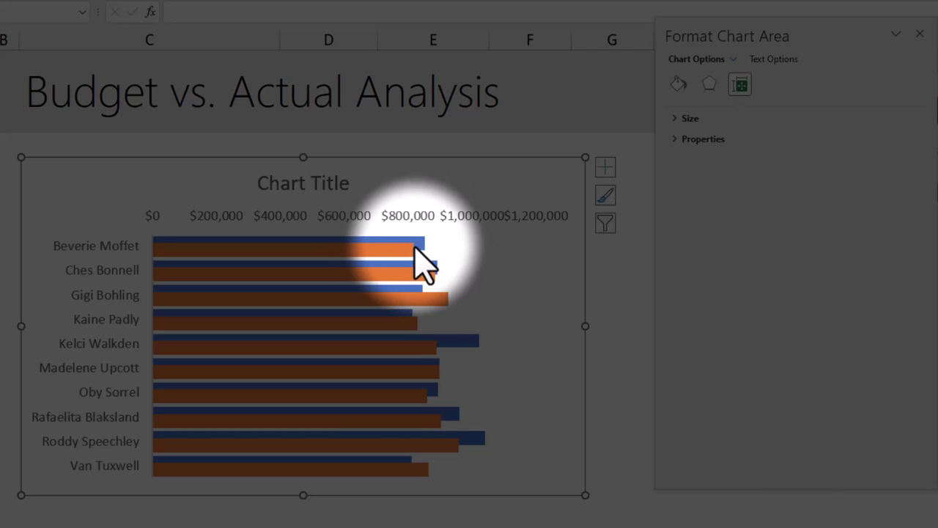
click(356, 253)
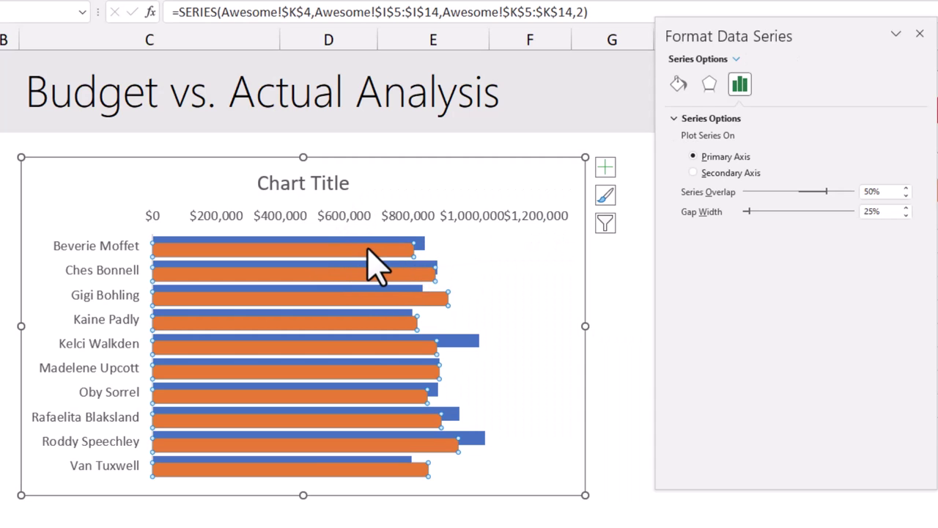
- Fill the Target bars with light grey so they sit behind the orange Sales bars
click(419, 242)
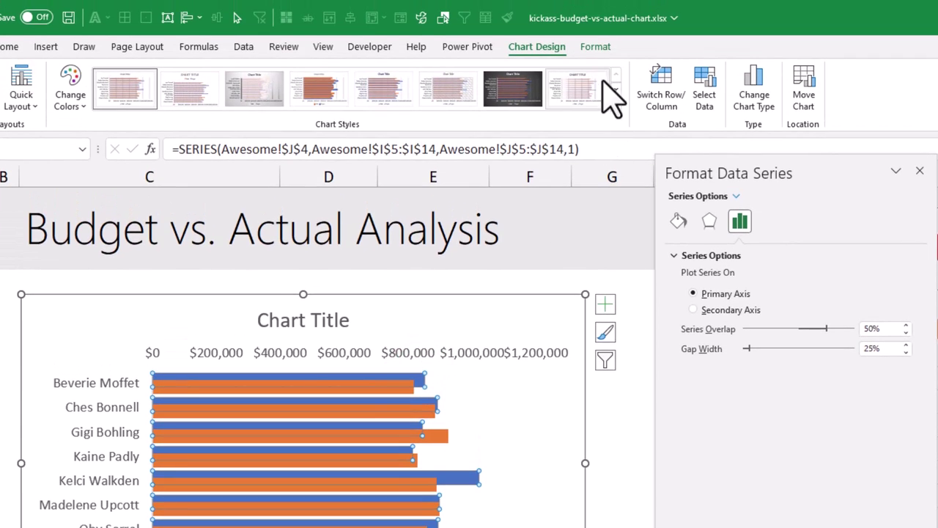
click(596, 47)
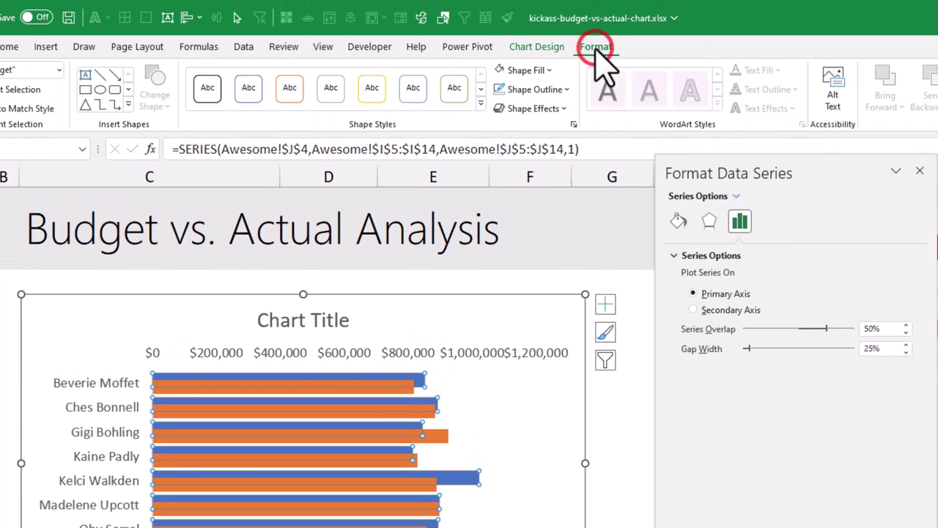
click(542, 70)
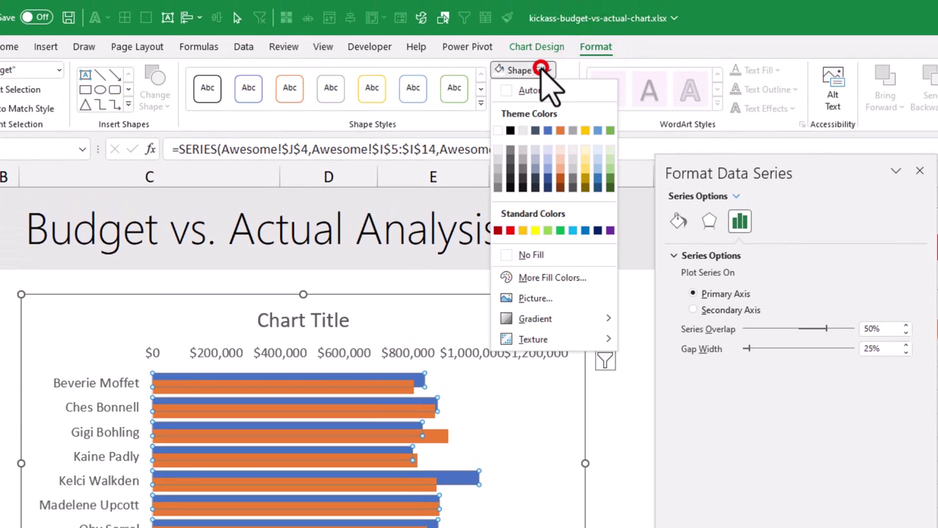
click(523, 156)
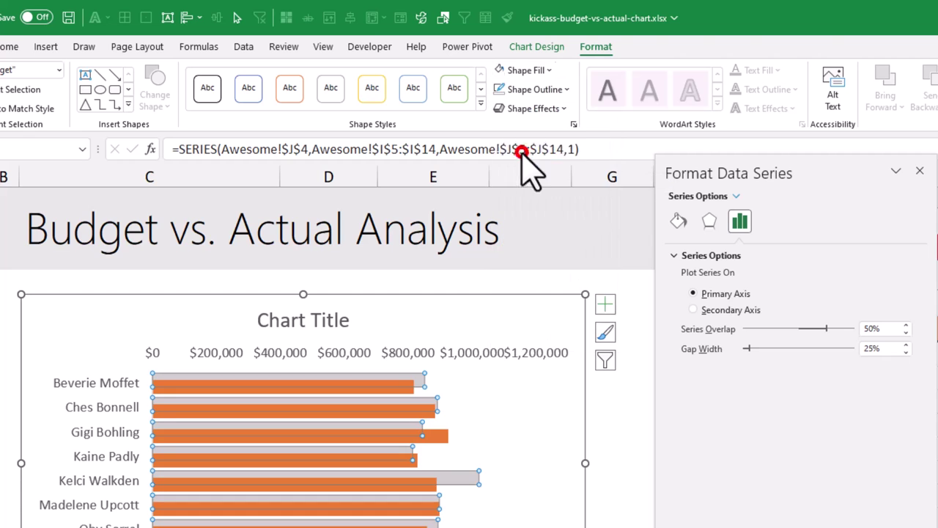
click(362, 396)
click(355, 386)
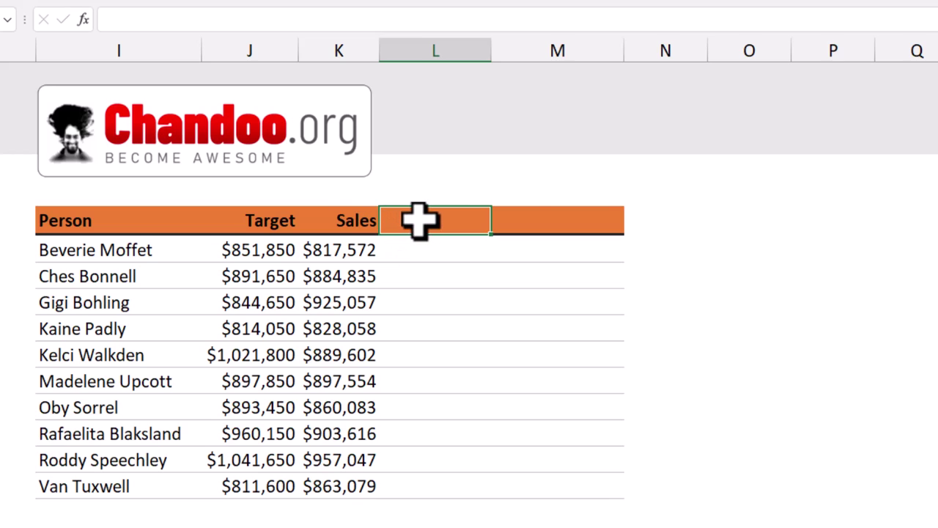
- Add 'Variance' and 'Variance Label' column headers beside Sales
drag(418, 218, 548, 481)
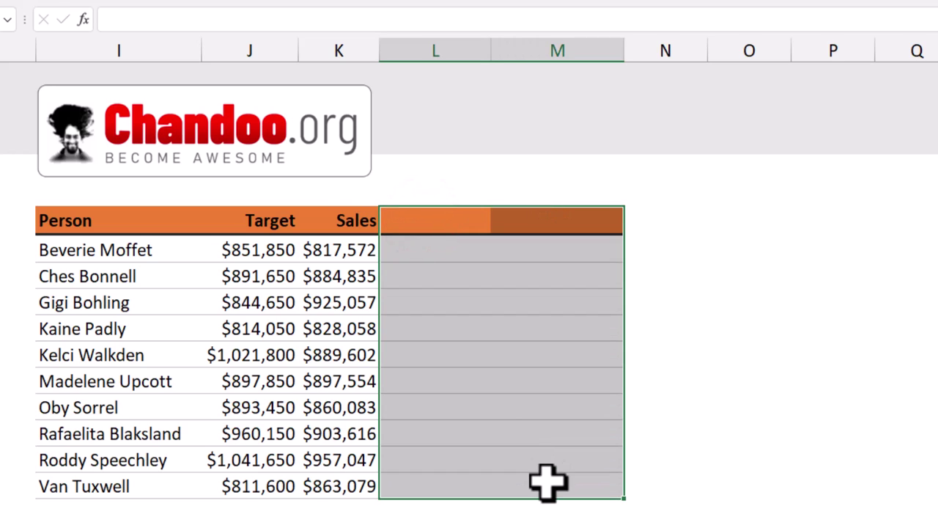
click(429, 223)
text(Varianc)
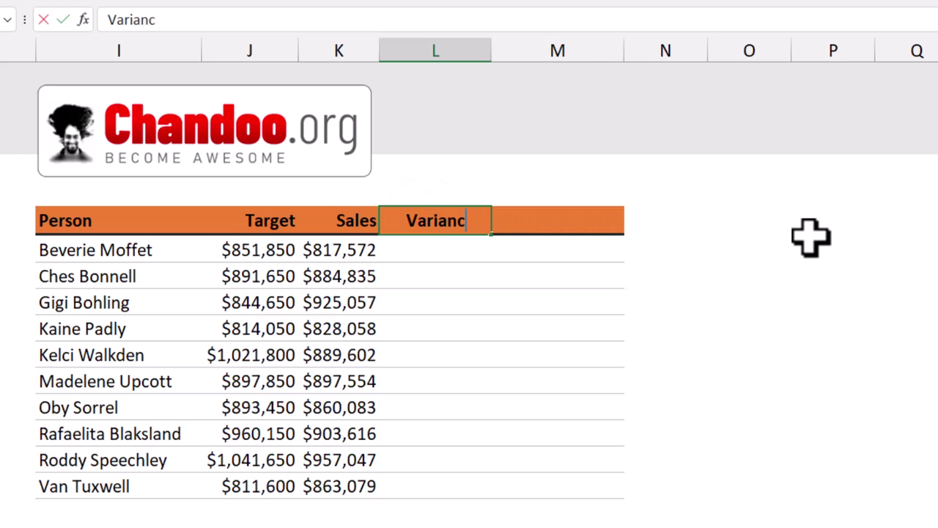
text(e)
key(Tab)
text(Variance La)
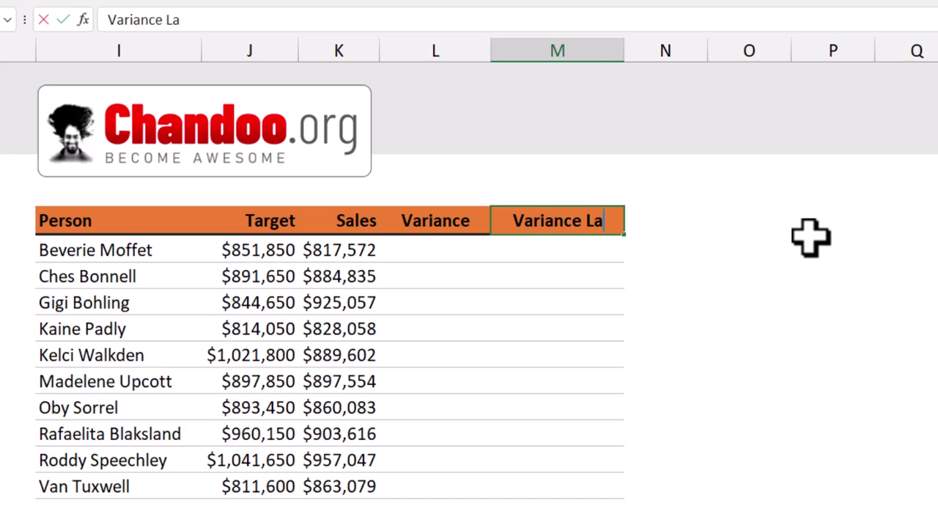
text(bel)
key(Return)
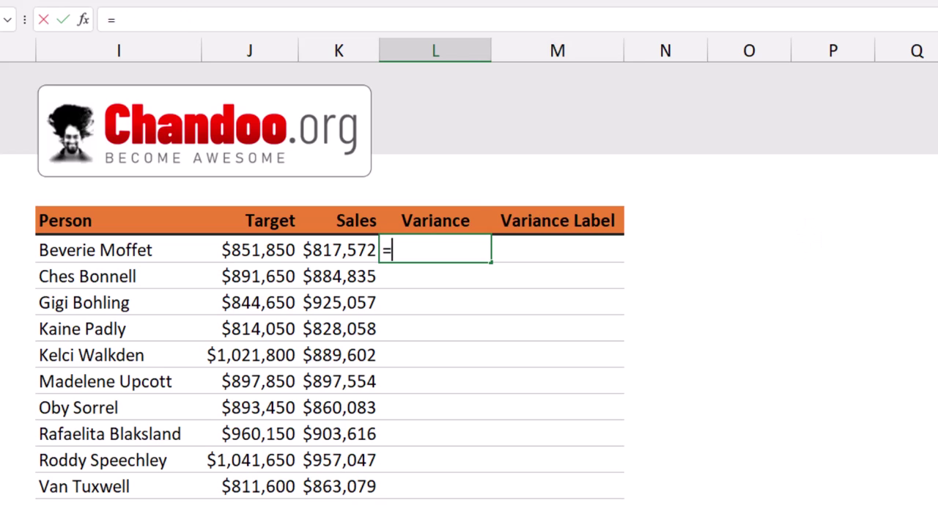
- Enter =K5-J5 in the first Variance cell and fill it down for all ten people
text(=)
key(Left)
text(-)
key(Left)
key(Left)
key(Return)
click(485, 254)
drag(490, 258, 481, 498)
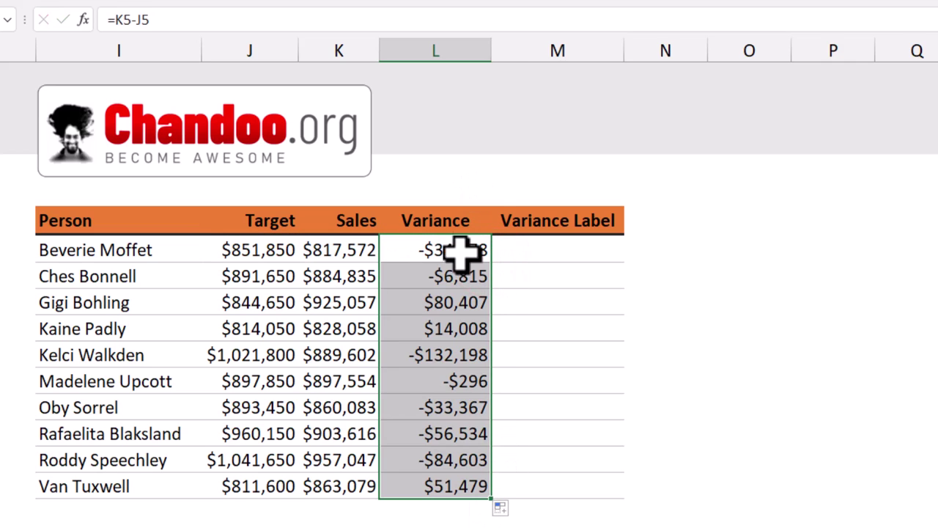
click(92, 244)
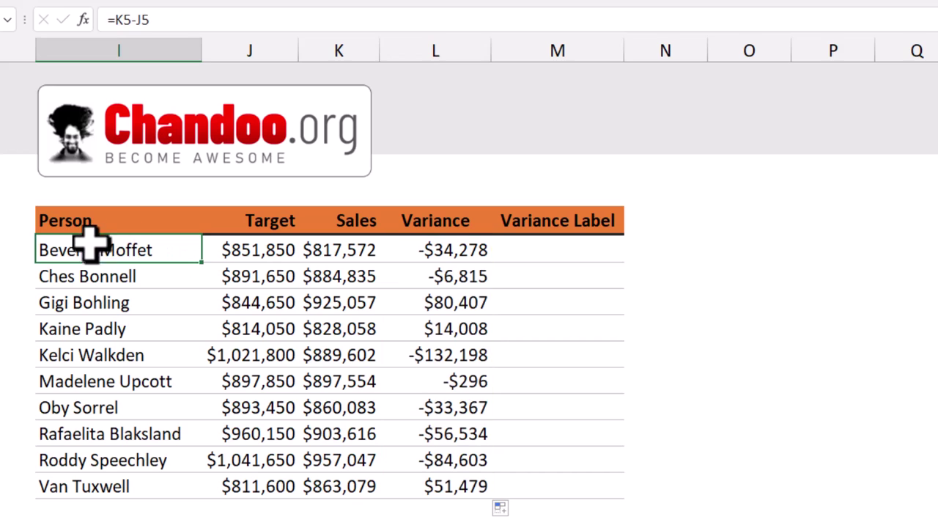
click(447, 251)
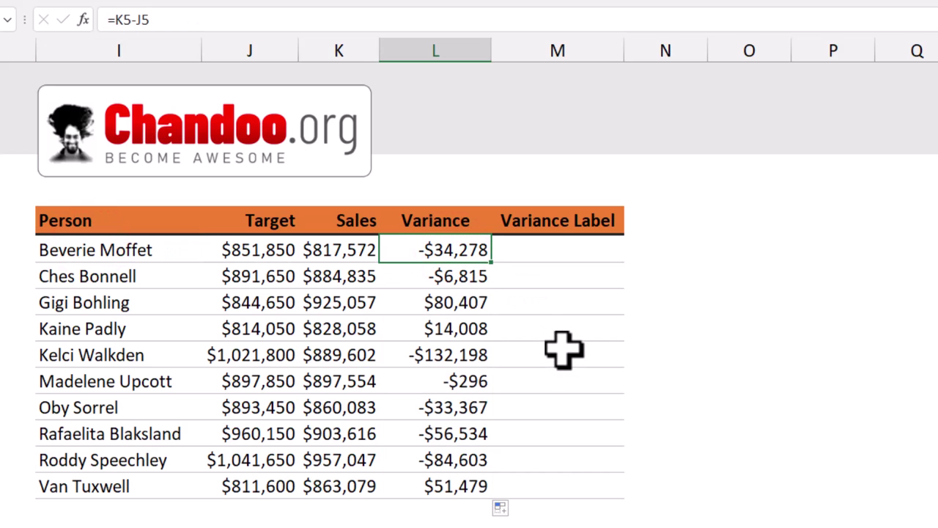
- Start =IF(L5>0, in M5 with a green circle emoji from the emoji panel
click(542, 252)
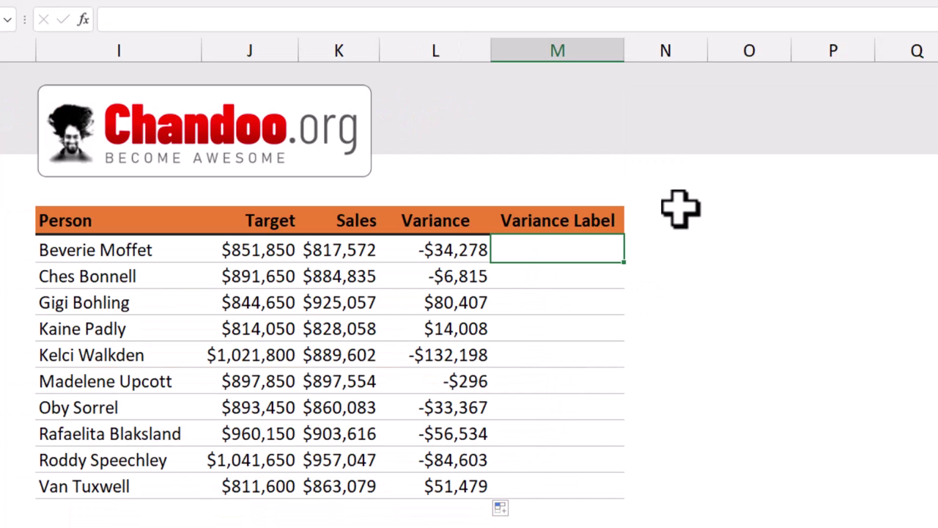
text(=IF()
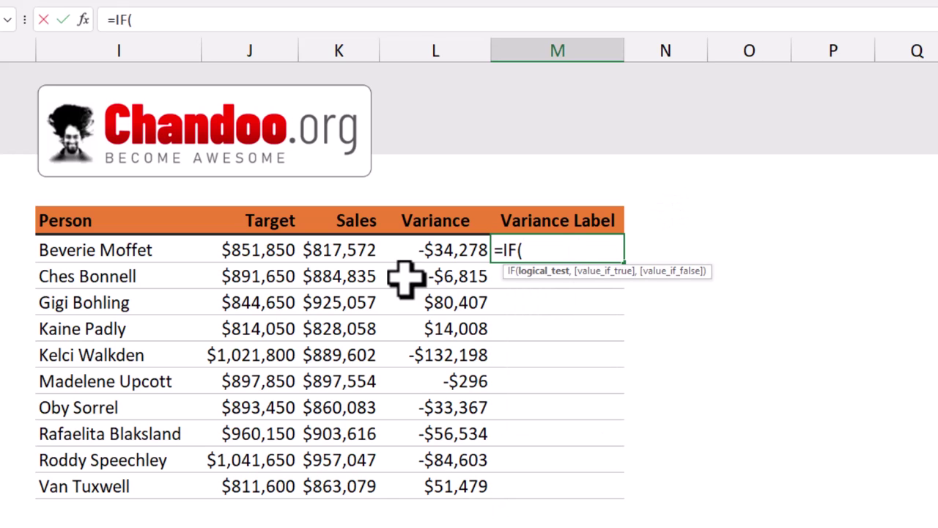
click(438, 251)
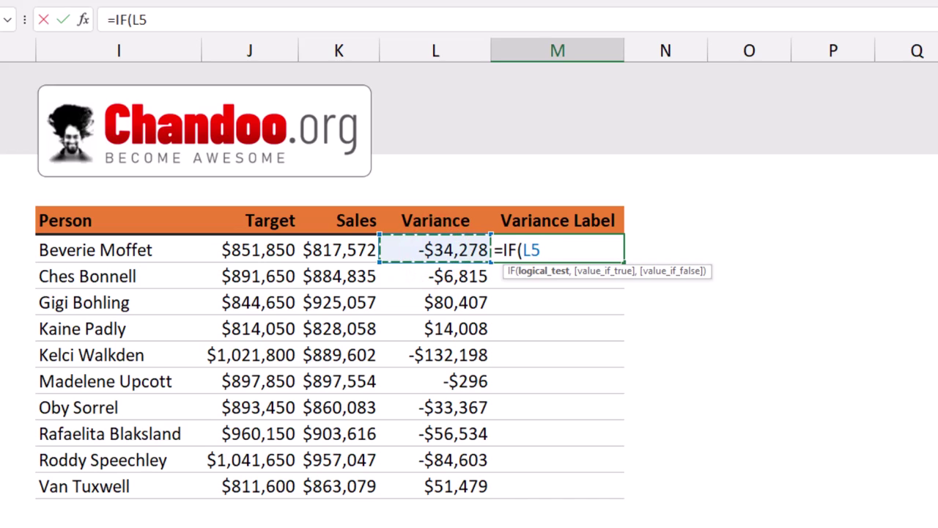
text(>0,)
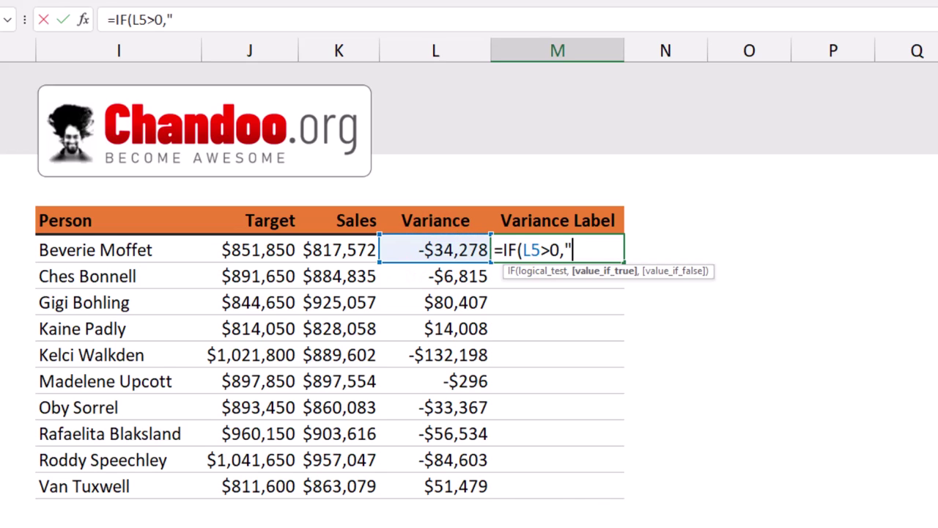
key(super+period)
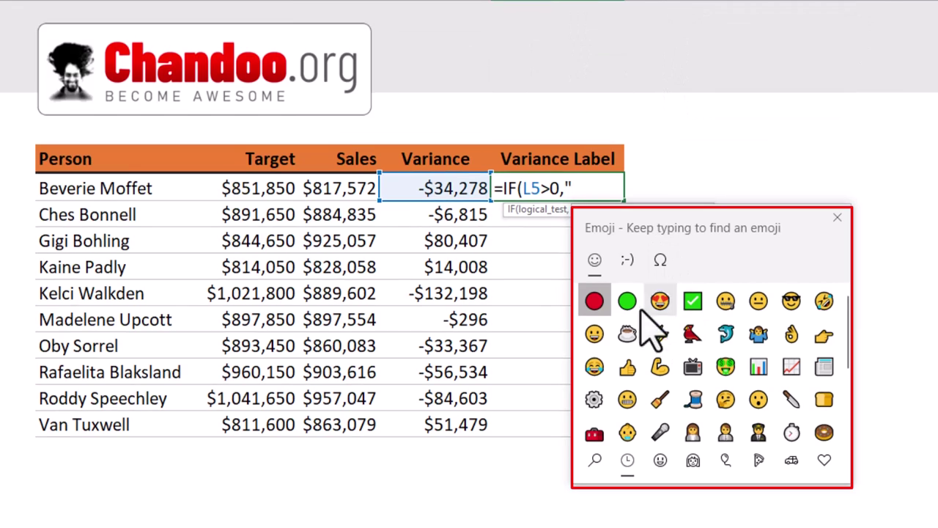
click(823, 459)
scroll(777, 378, down, 3)
scroll(777, 377, down, 6)
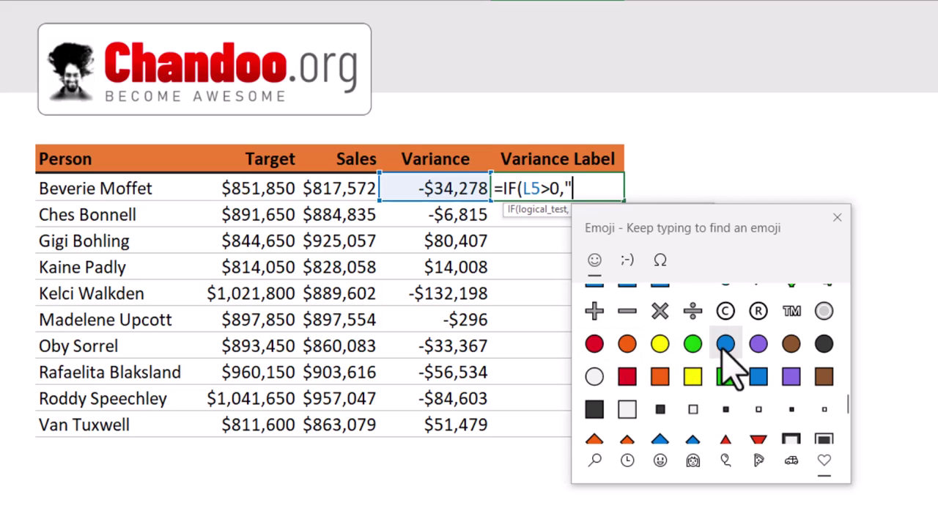
click(692, 345)
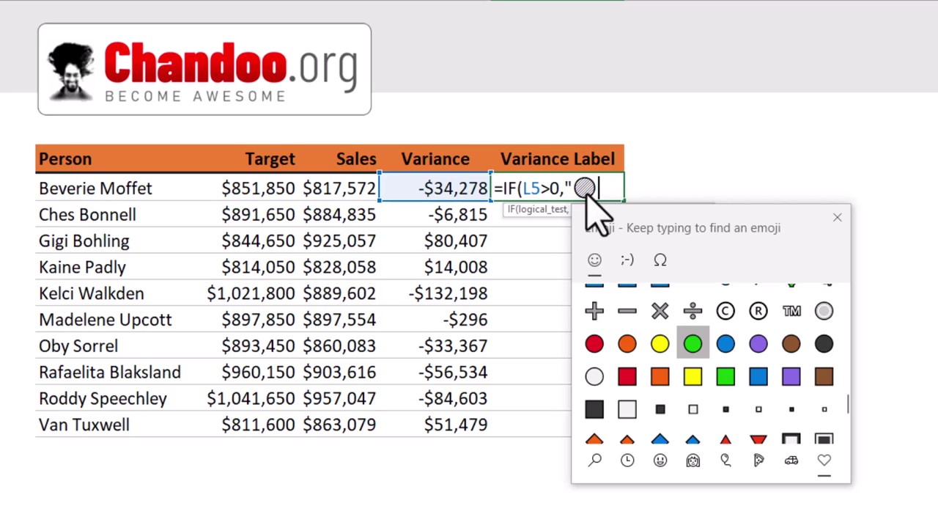
click(837, 217)
- Add the red circle emoji to finish =IF(L5>0,"🟢","🔴") and keep editing at its end
text(", ")
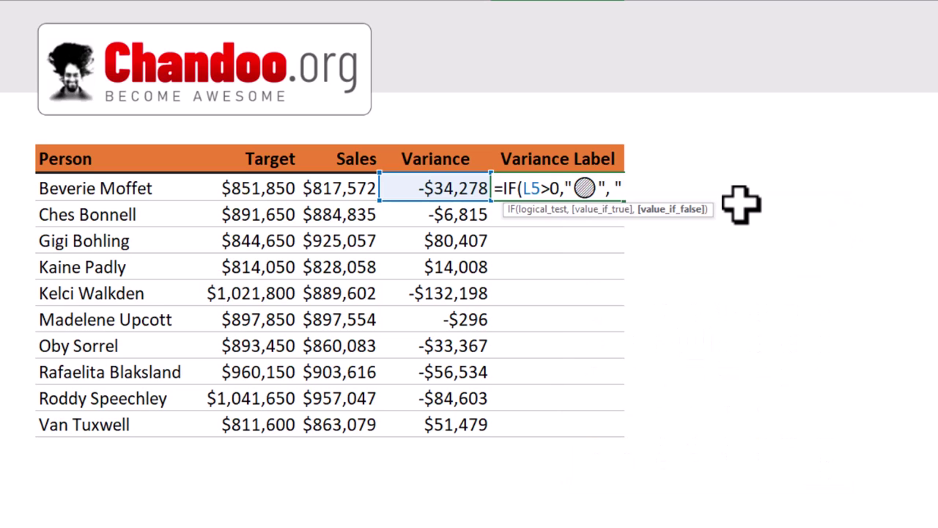
key(super+period)
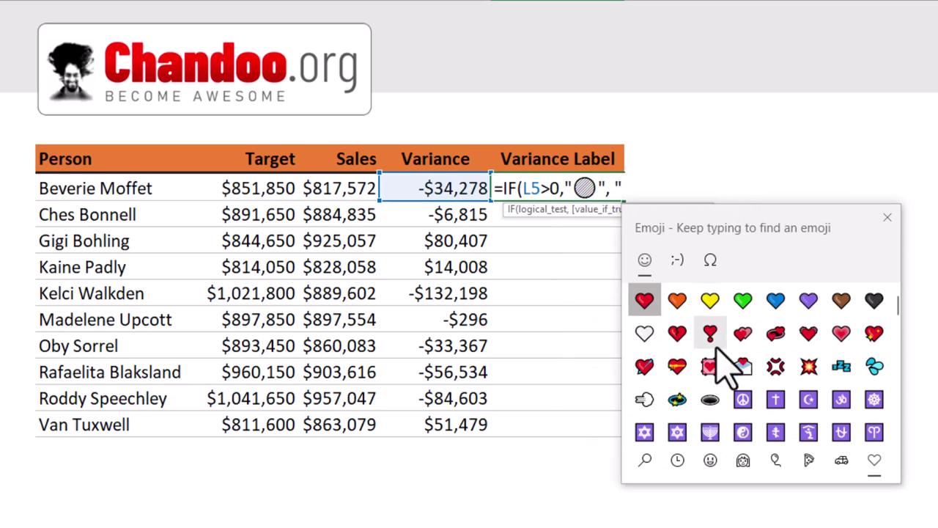
scroll(857, 381, down, 1)
scroll(857, 381, down, 6)
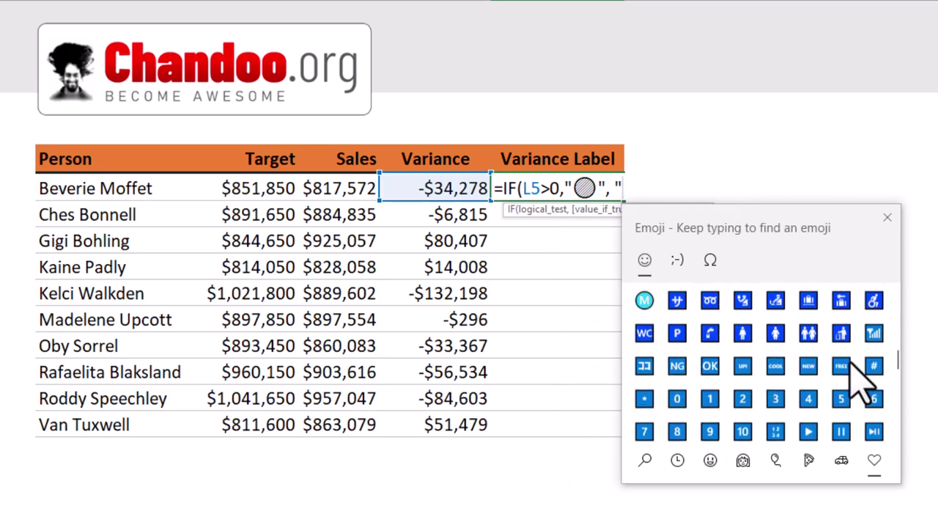
click(644, 318)
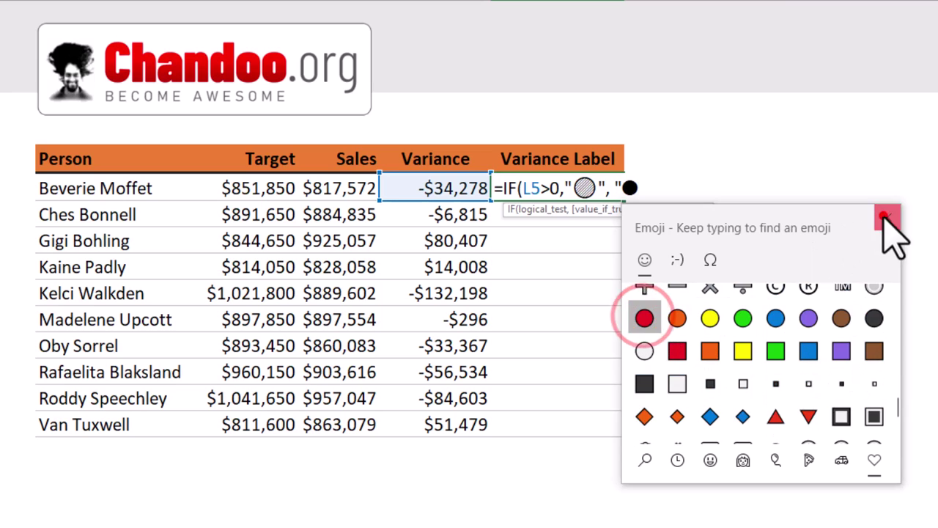
click(886, 217)
text("))
drag(502, 188, 651, 195)
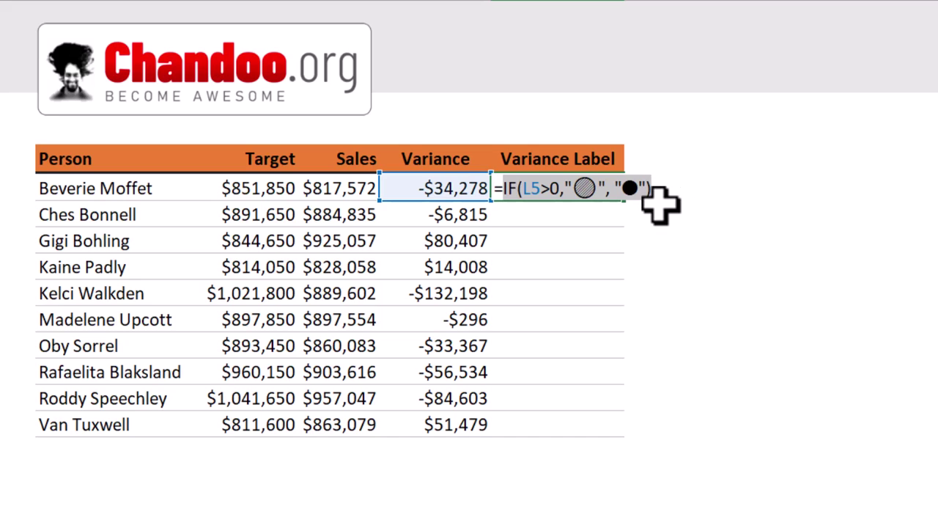
click(666, 188)
- Append &TEXT(ABS(L5),"#,.0")&"K" to the label formula so M5 shows 34.3K
text(&)
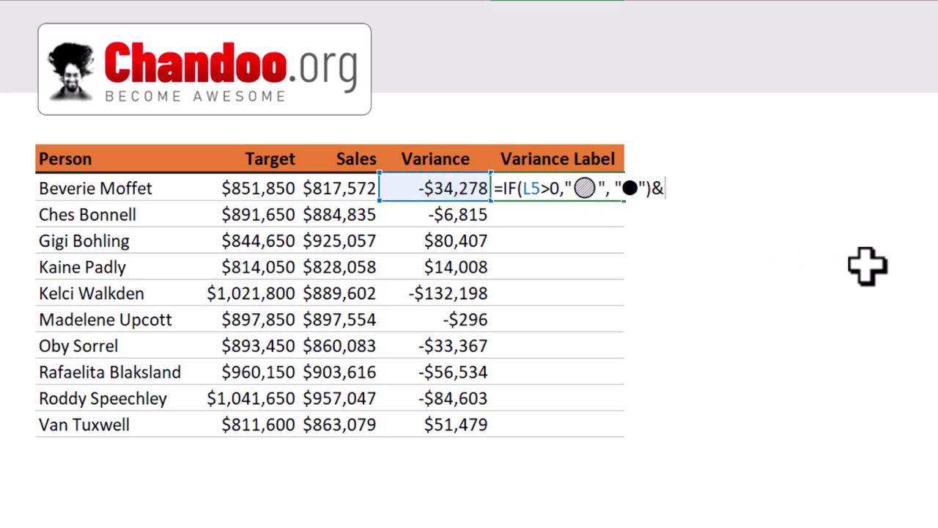
text(text)
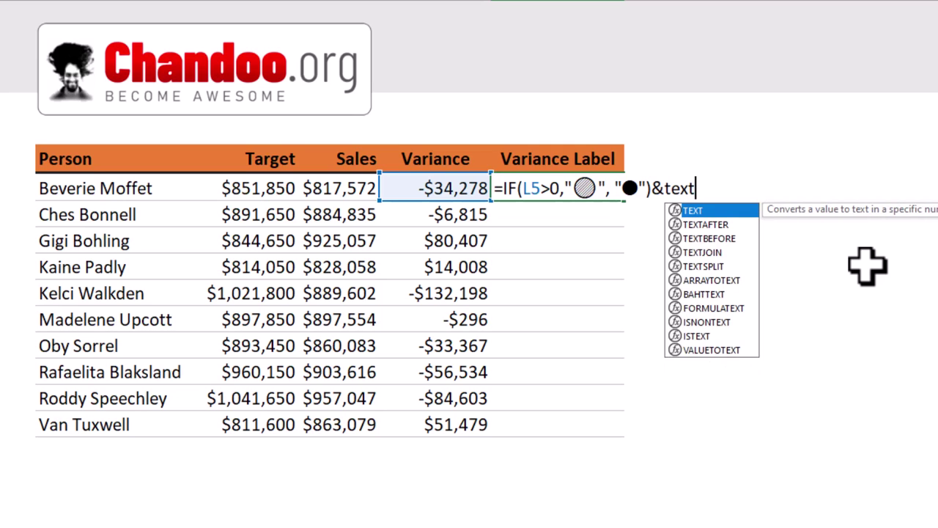
key(Tab)
click(421, 188)
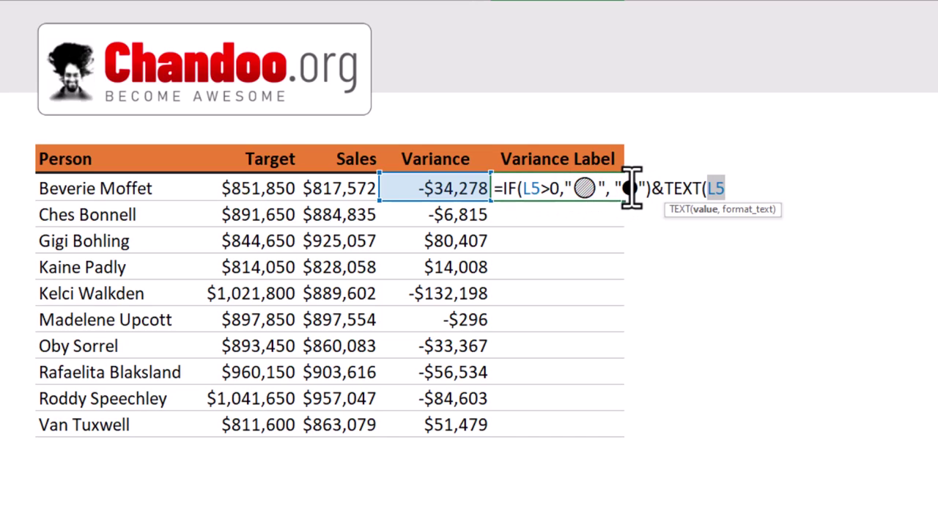
click(705, 188)
text(abs)
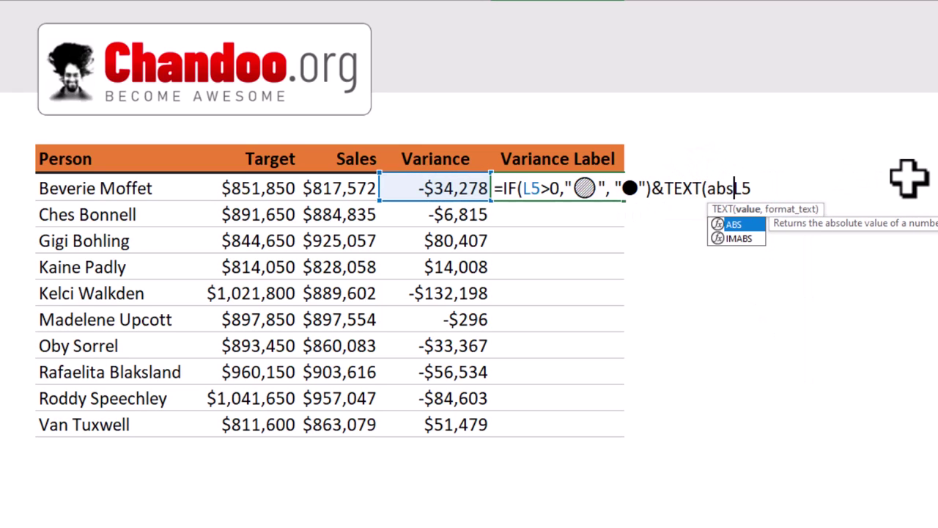
text((L5), "#,)
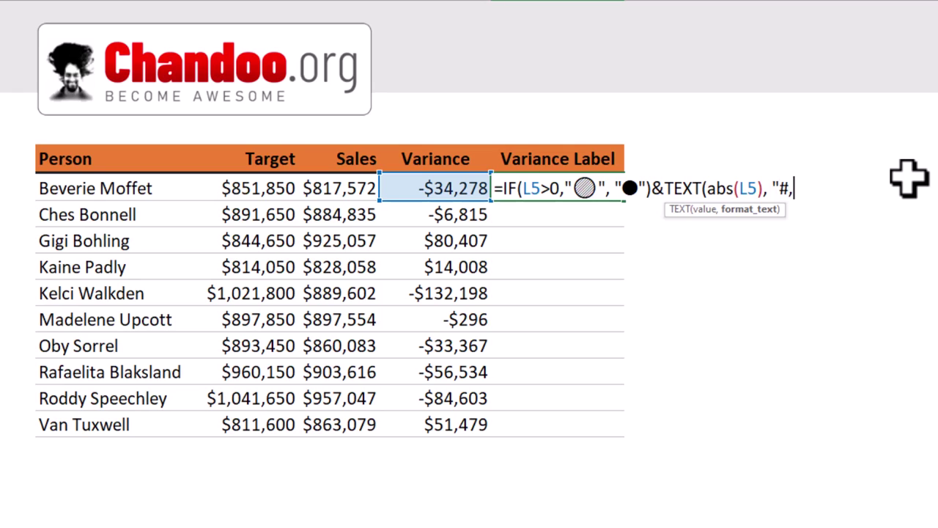
text(.0"))
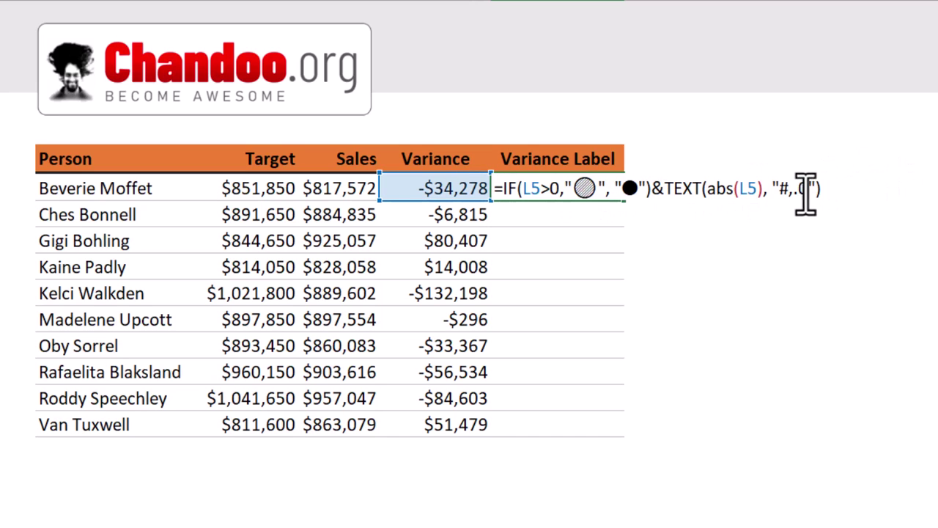
text(&"K)
key(Return)
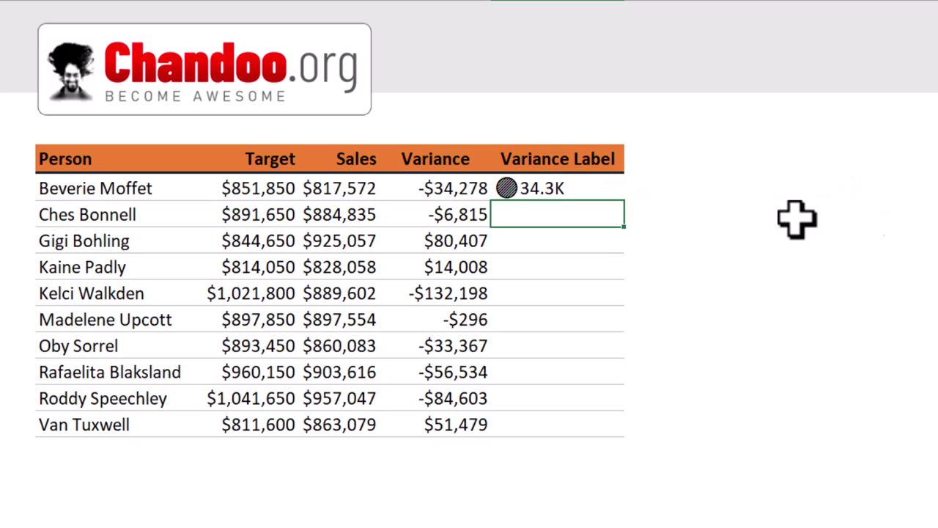
- Copy the label formula down all ten rows and check the negative and positive labels
click(588, 189)
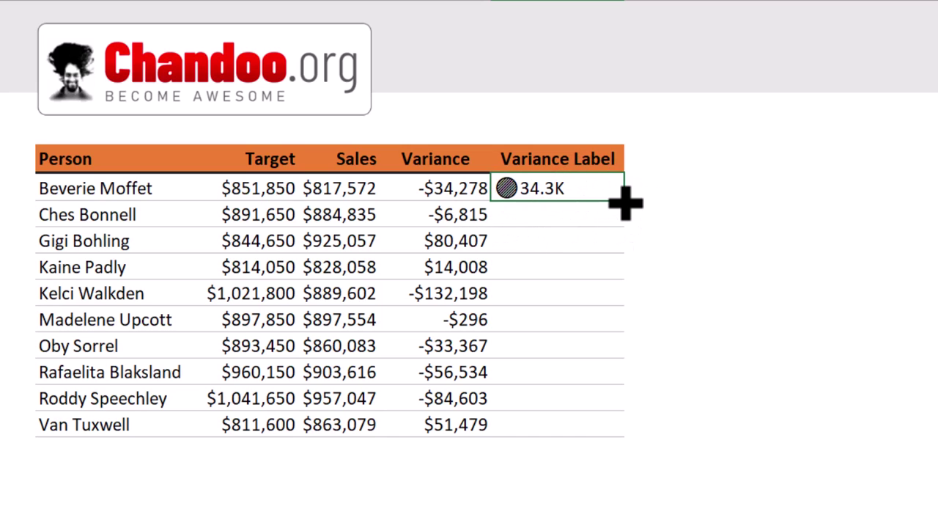
drag(625, 200, 623, 431)
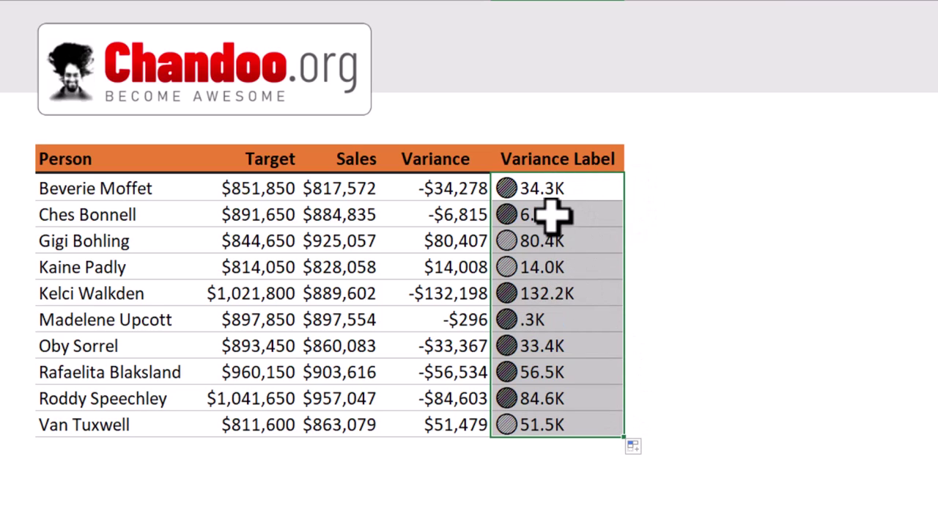
drag(551, 213, 559, 192)
drag(565, 241, 568, 273)
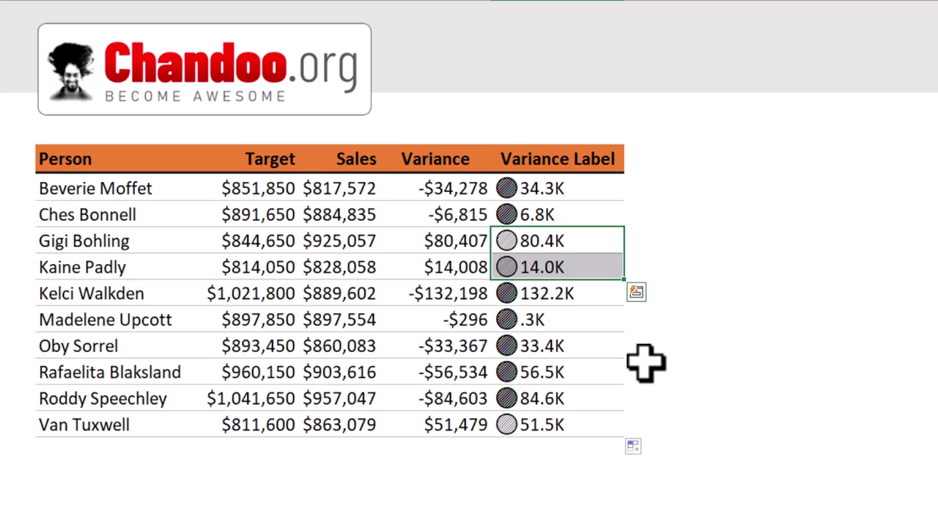
click(579, 181)
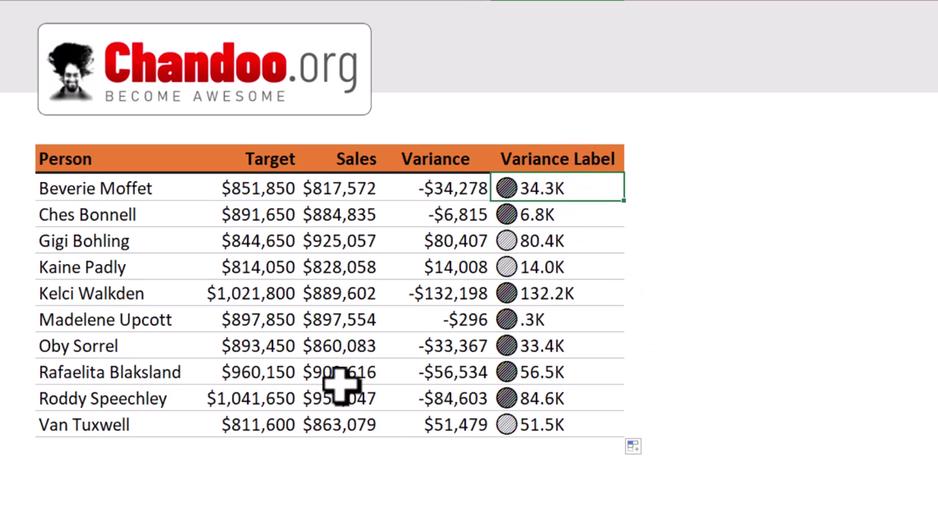
- Extend the label formula with &", "&TEXT(K5,"#,.0")&"K" and fill it down the column
key(F2)
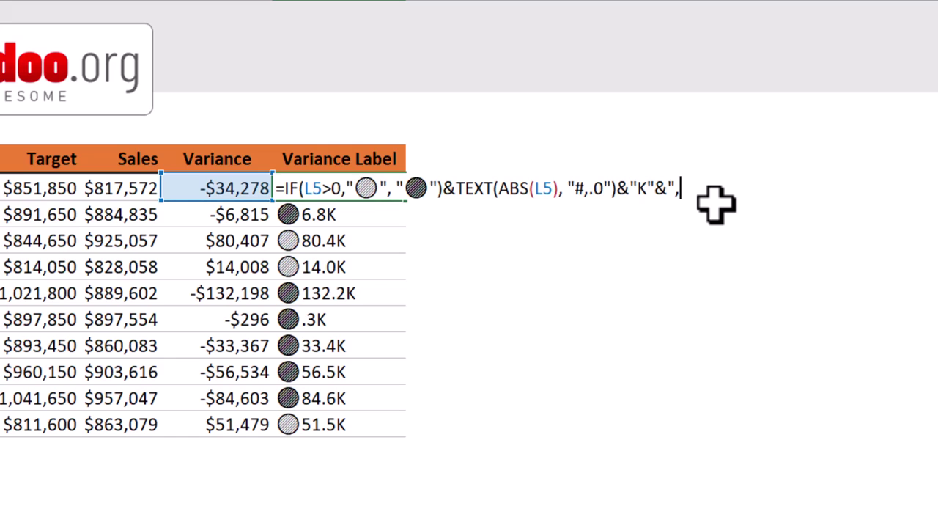
text(&", "&TEXT()
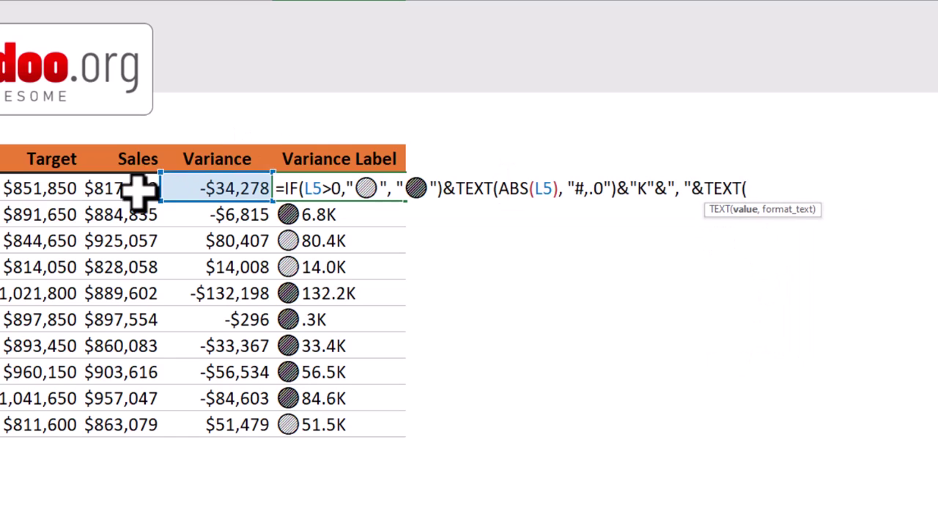
click(140, 189)
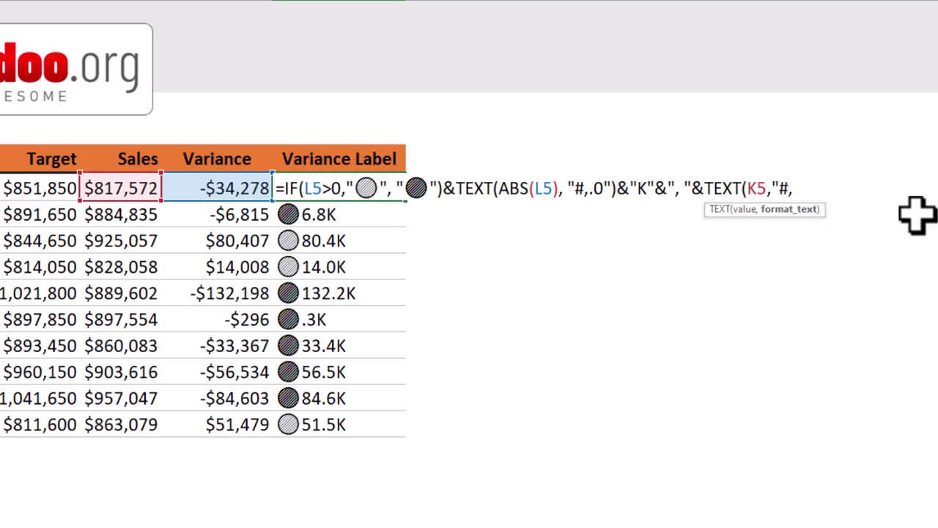
text(,"#,.0")&"K")
key(Return)
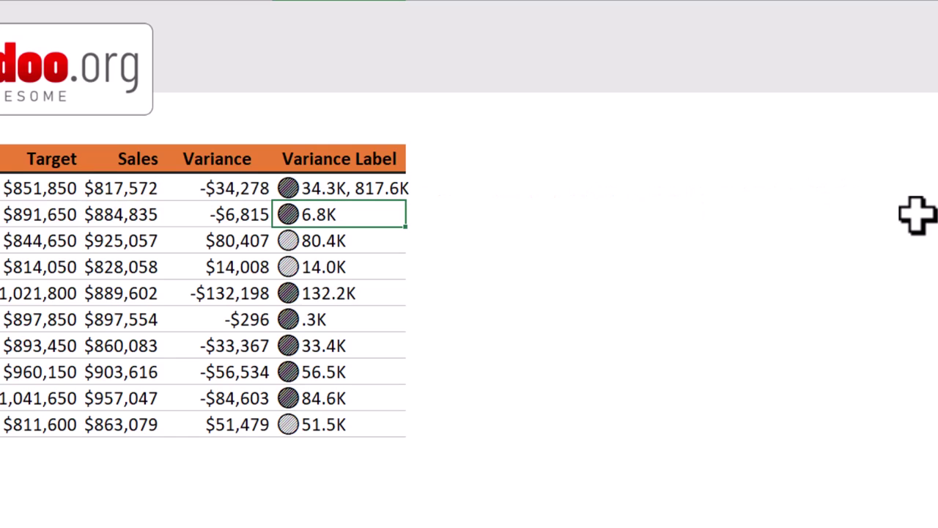
click(392, 189)
double_click(405, 201)
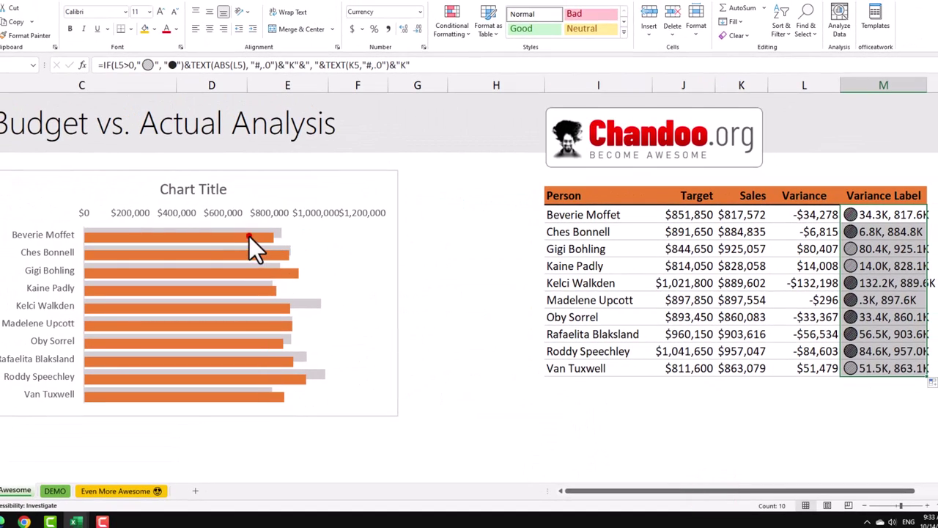
- Add data labels to the orange Sales bars and open their formatting options
click(249, 236)
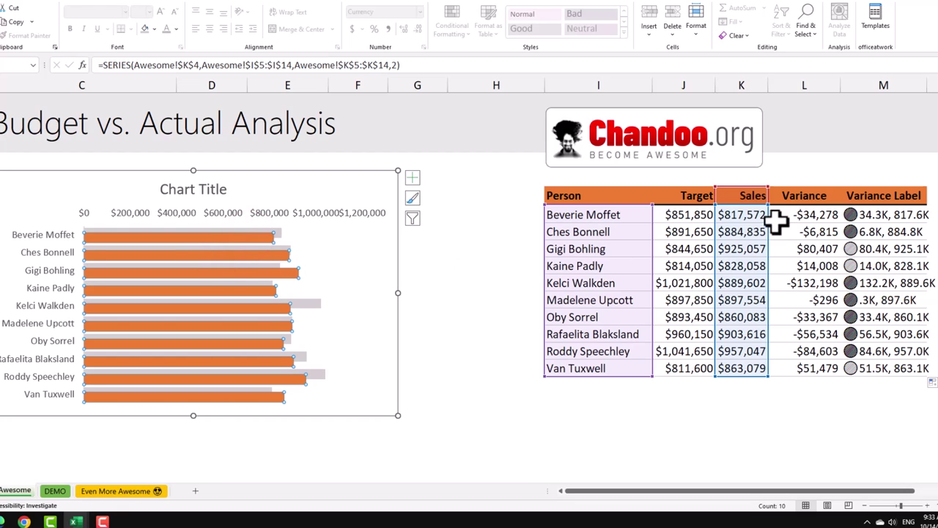
click(413, 179)
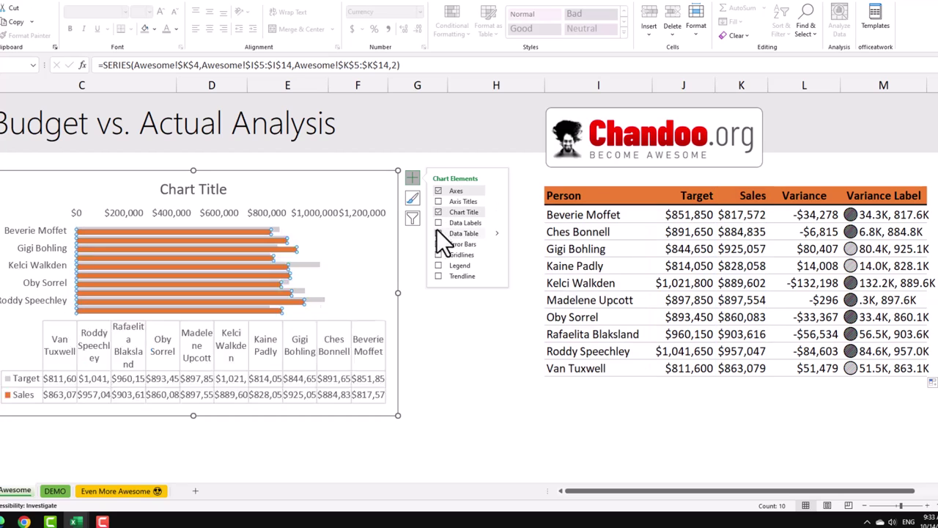
click(437, 224)
click(309, 239)
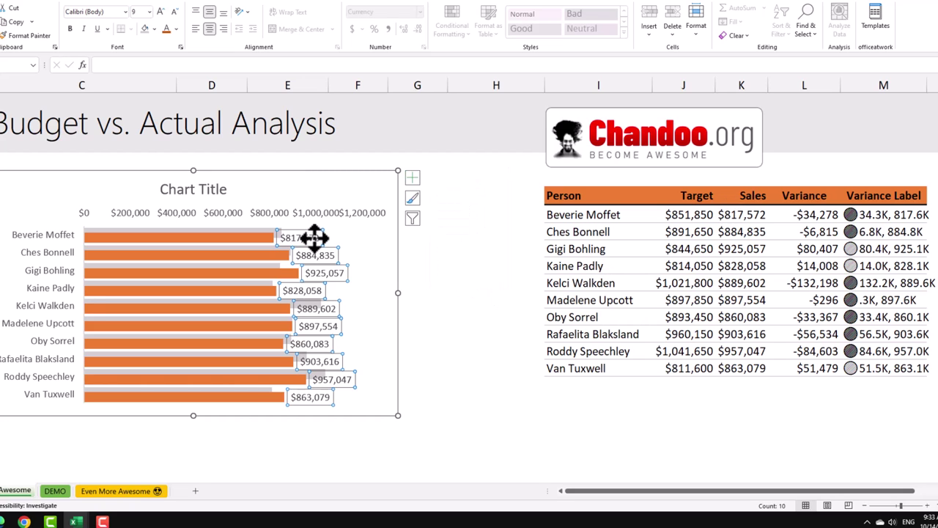
key(ctrl+1)
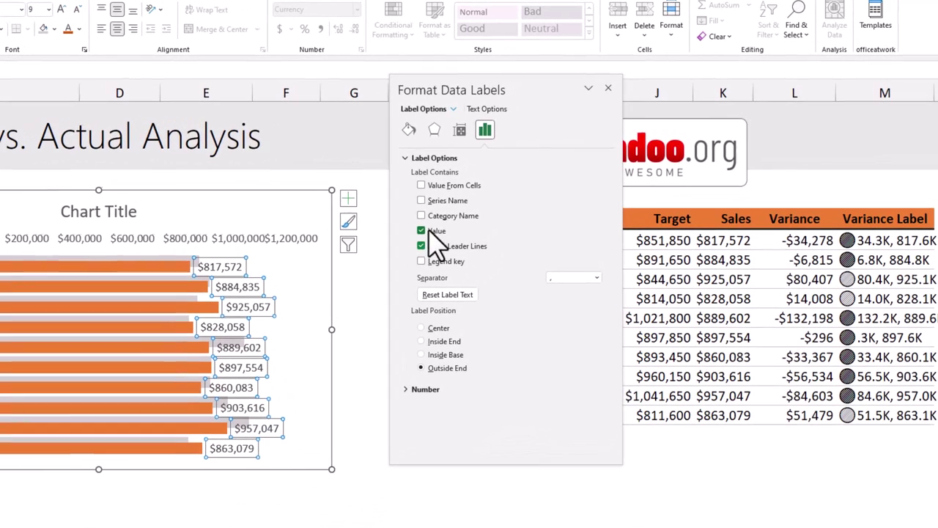
- Make the data labels show Value From Cells M5:M14 instead of the sales value
click(440, 186)
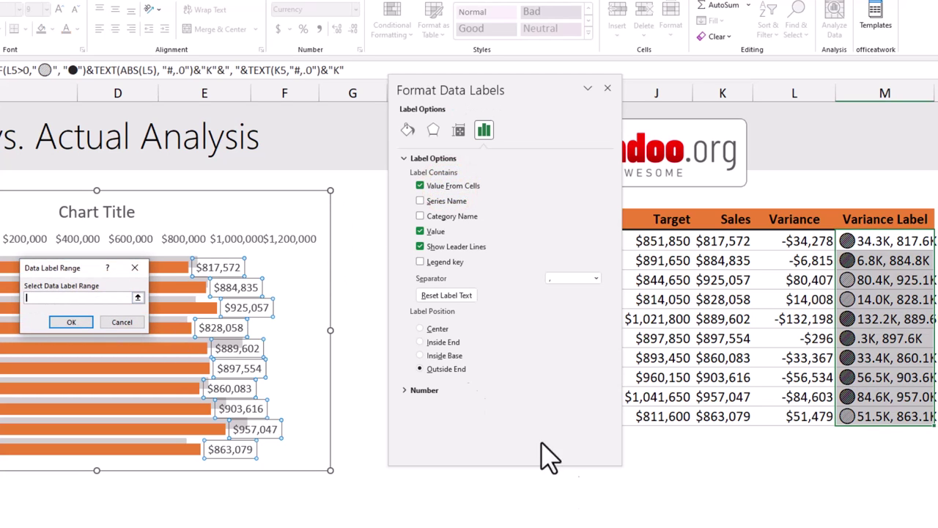
drag(894, 241, 897, 422)
click(70, 322)
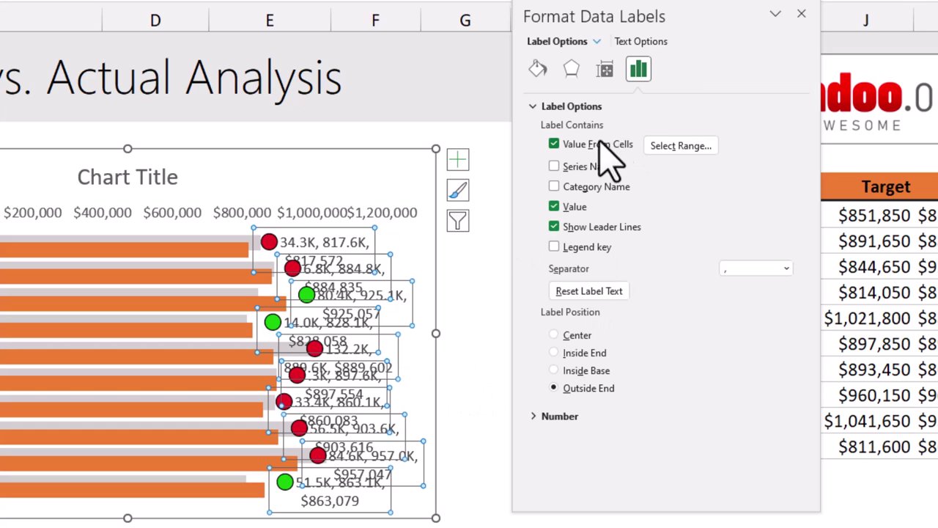
click(554, 207)
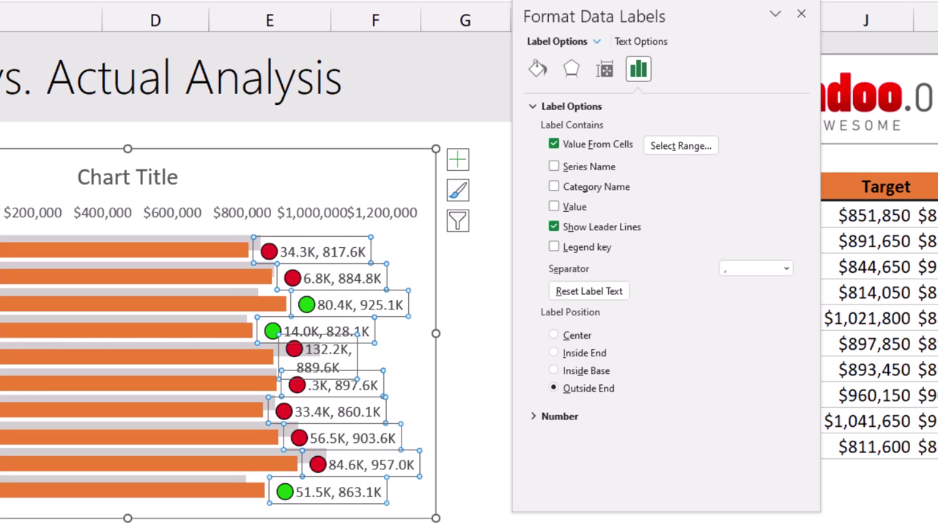
click(436, 523)
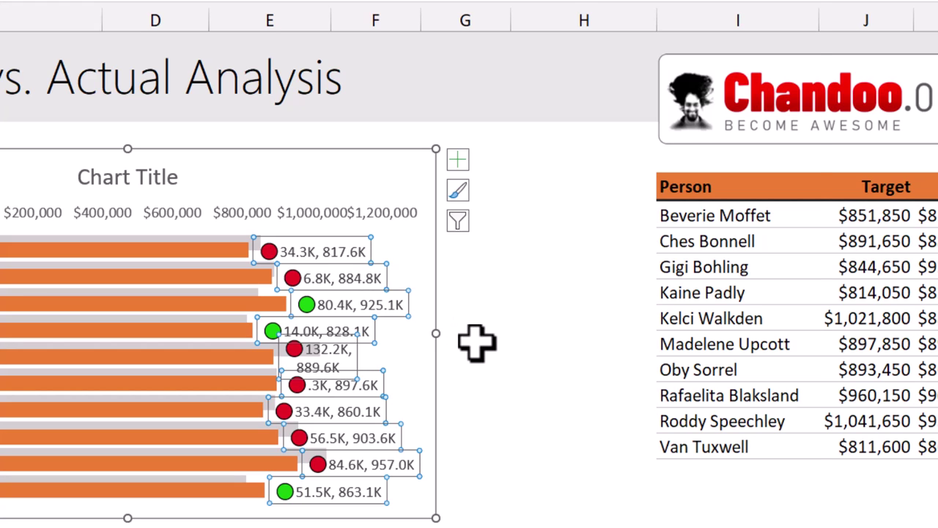
- Turn off text wrapping in the labels and delete the horizontal value axis
key(ctrl+1)
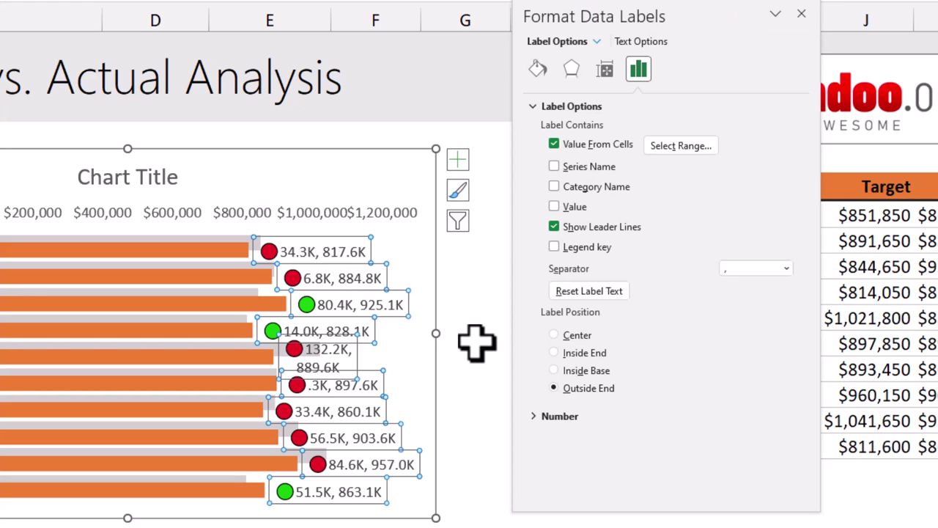
click(645, 44)
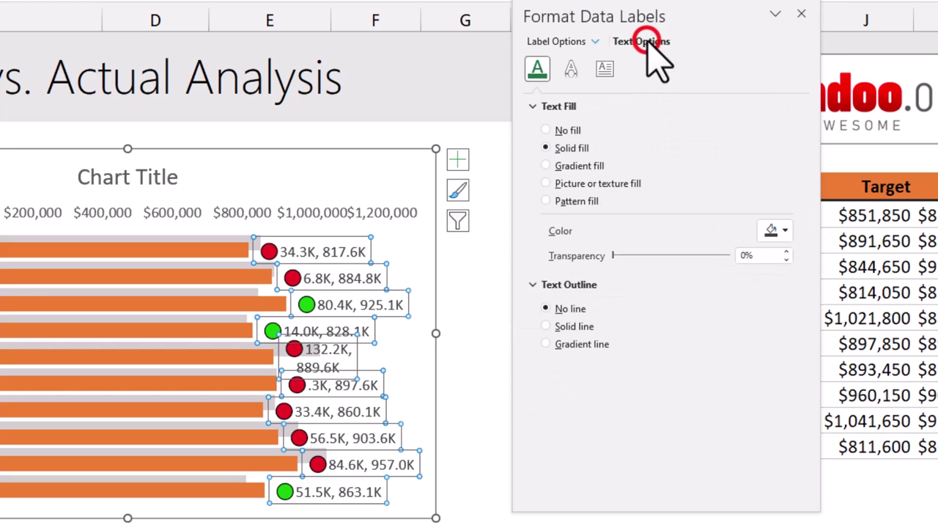
click(604, 70)
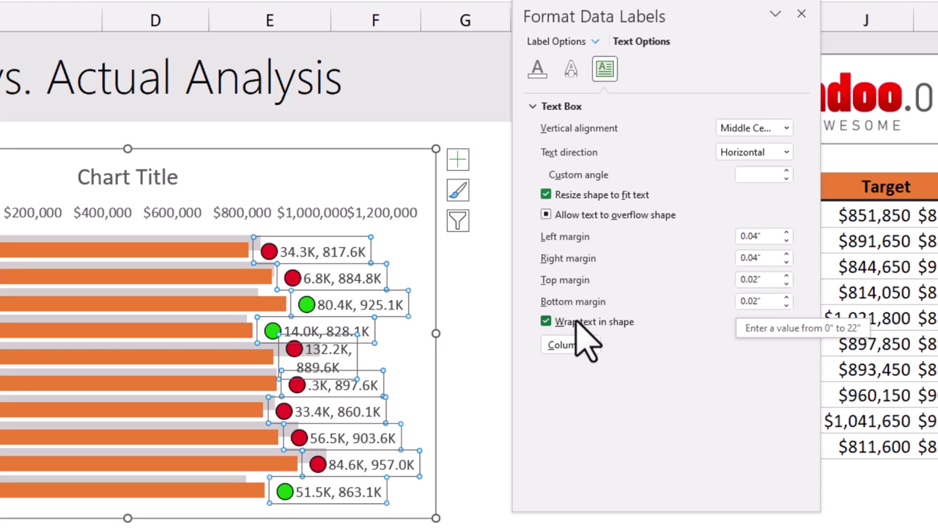
click(550, 321)
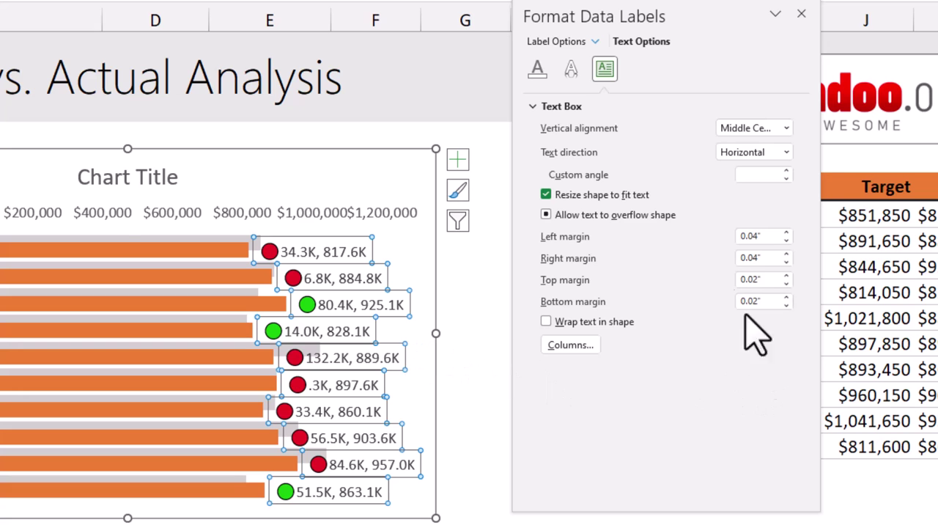
key(Escape)
key(Escape)
click(102, 209)
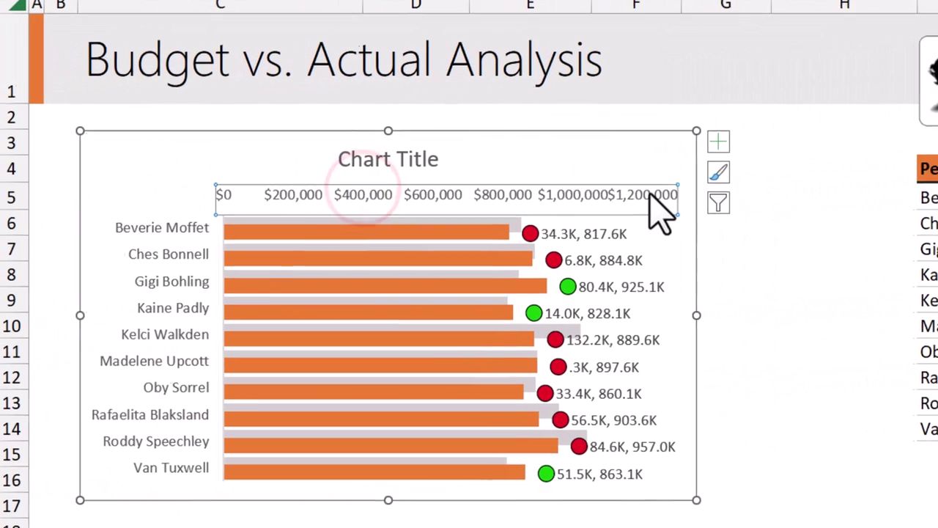
key(Delete)
- Move the chart title to the top left and retitle it 'Sales Performance Q2 - 2022'
drag(419, 176, 188, 176)
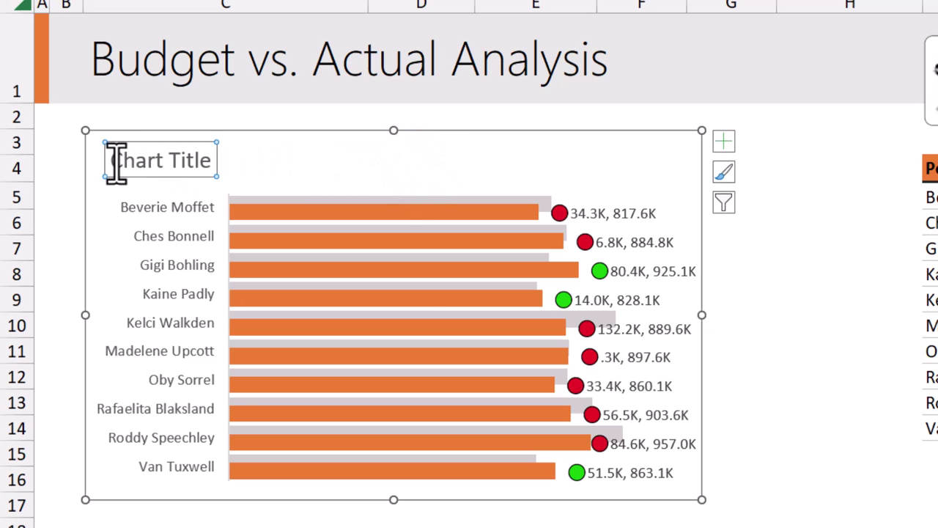
triple_click(117, 167)
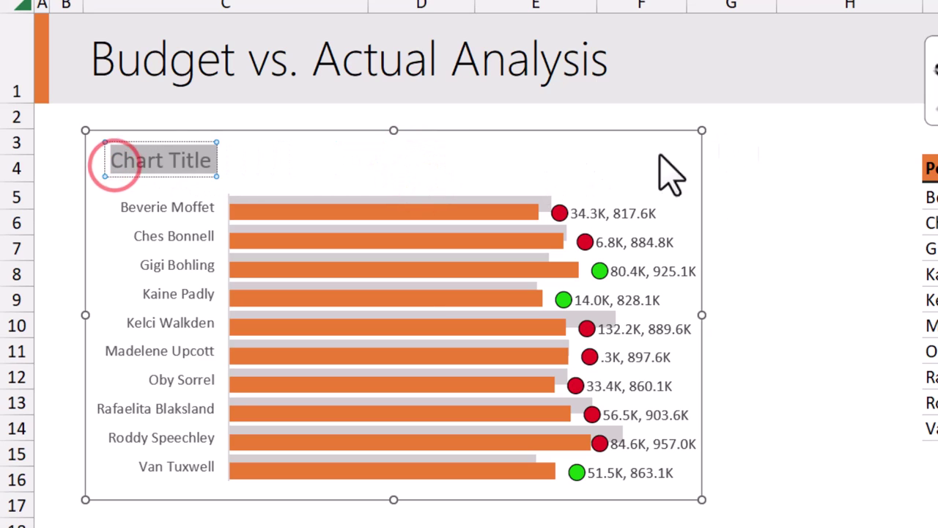
text(Sales Performan)
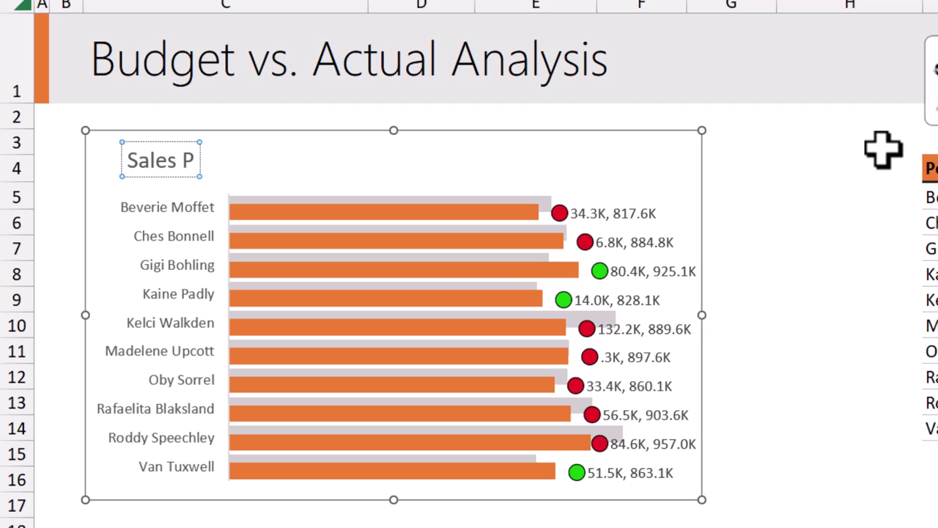
text(ce Q2 - 2022)
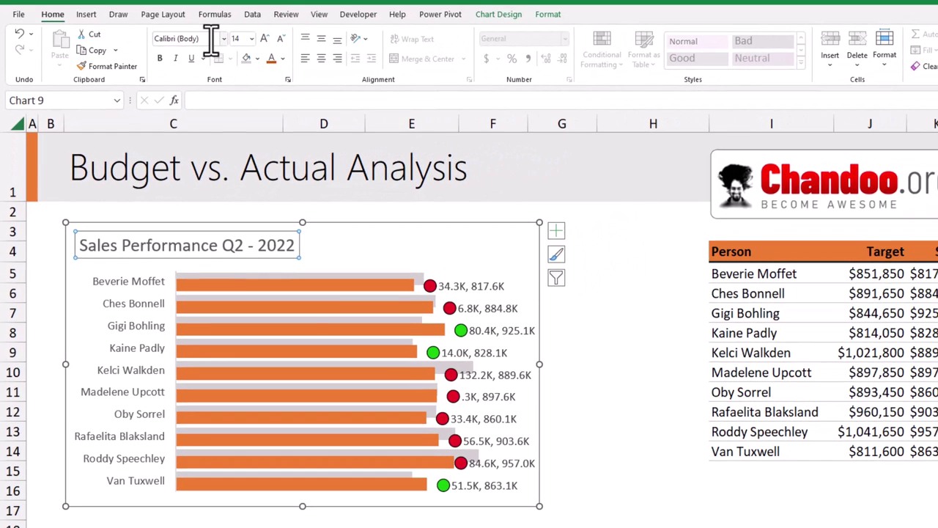
- Format the chart title in Bahnschrift Condensed with an orange font colour
click(207, 38)
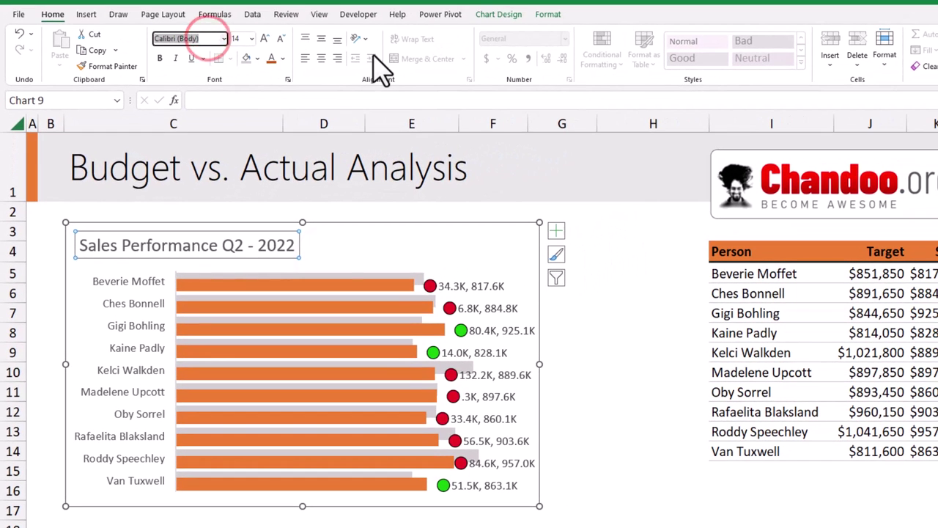
text(Bahnschrift Condensed)
key(Return)
click(84, 281)
click(439, 283)
click(600, 379)
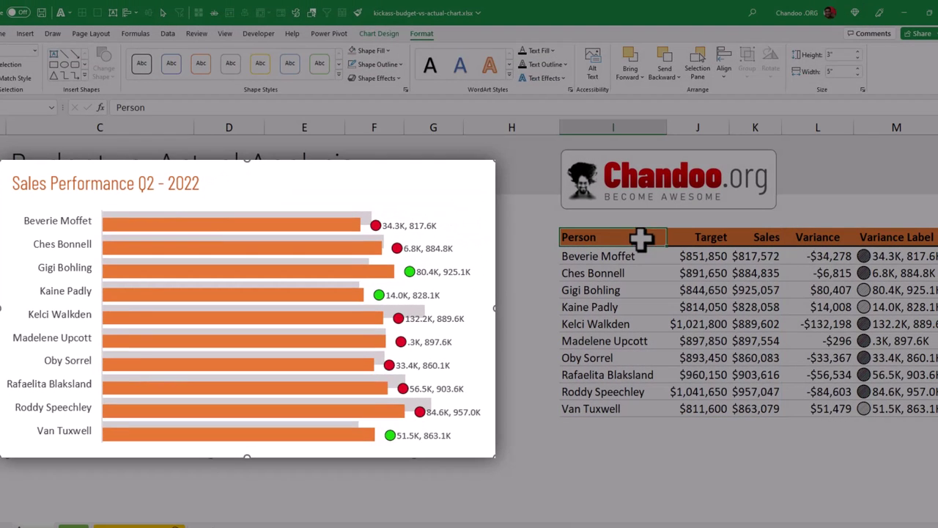
- Sort the table by Sales, then by Variance, both largest to smallest
click(641, 237)
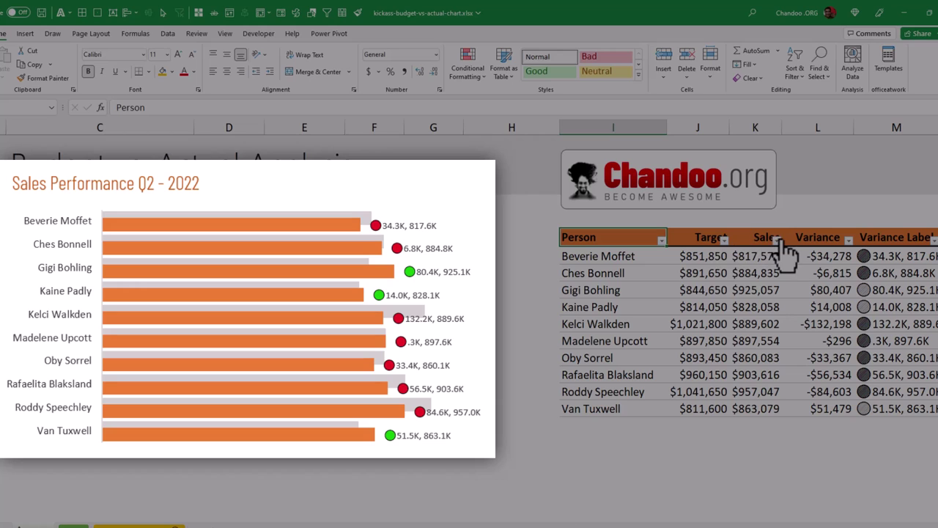
click(777, 241)
click(711, 269)
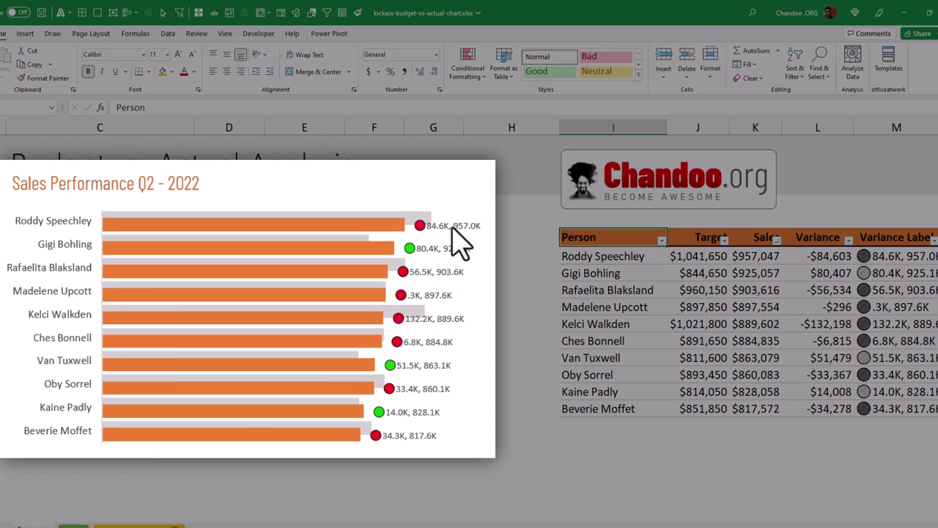
click(849, 242)
click(800, 266)
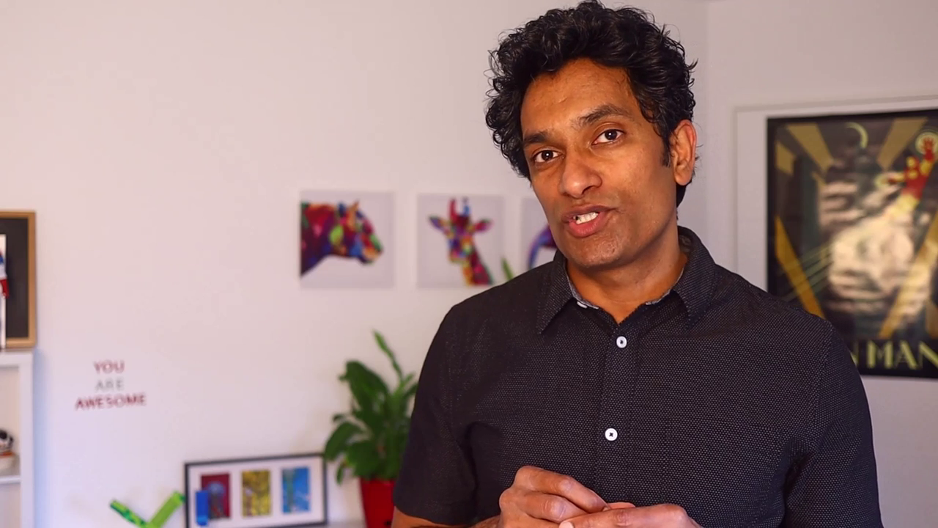
- Switch to the Even More Awesome sheet
click(220, 475)
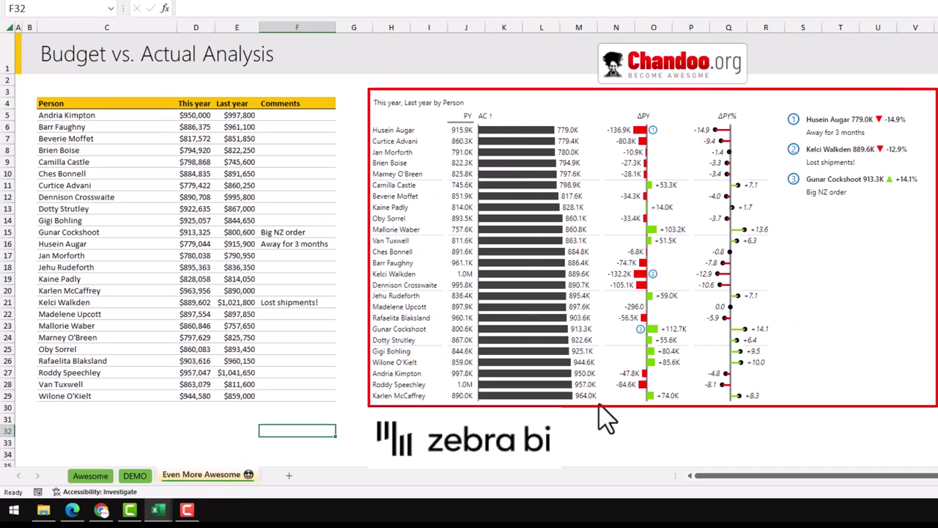
drag(44, 103, 251, 394)
click(586, 113)
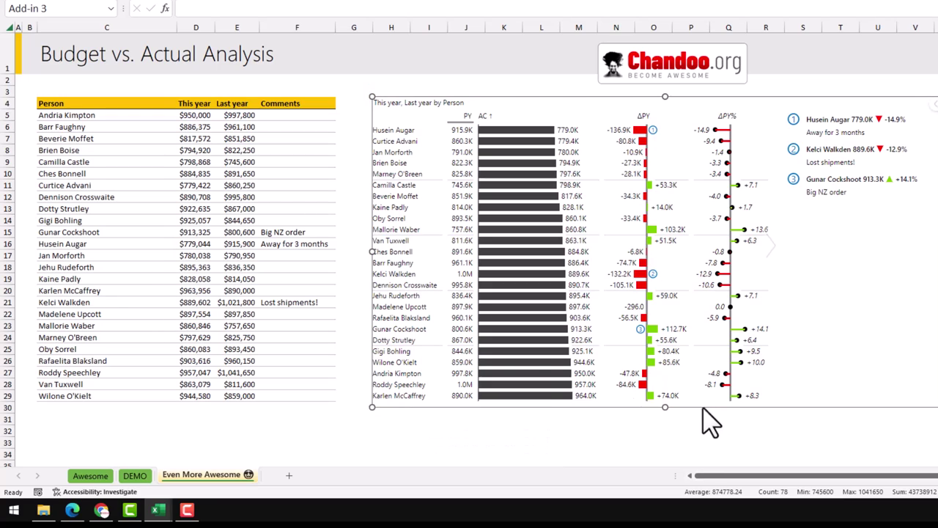
click(307, 233)
click(297, 244)
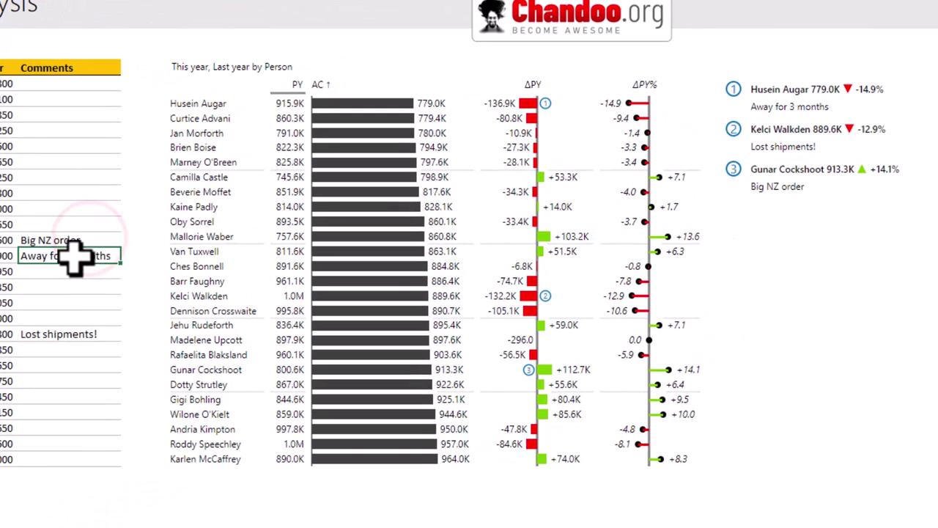
click(77, 336)
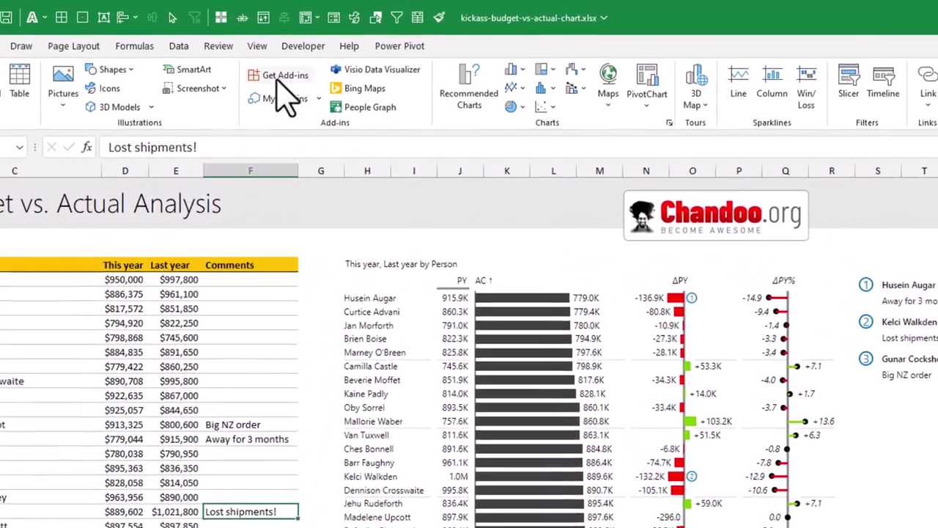
- Find the Zebra BI add-in by searching the store for 'zebra', then select the budget table
click(318, 59)
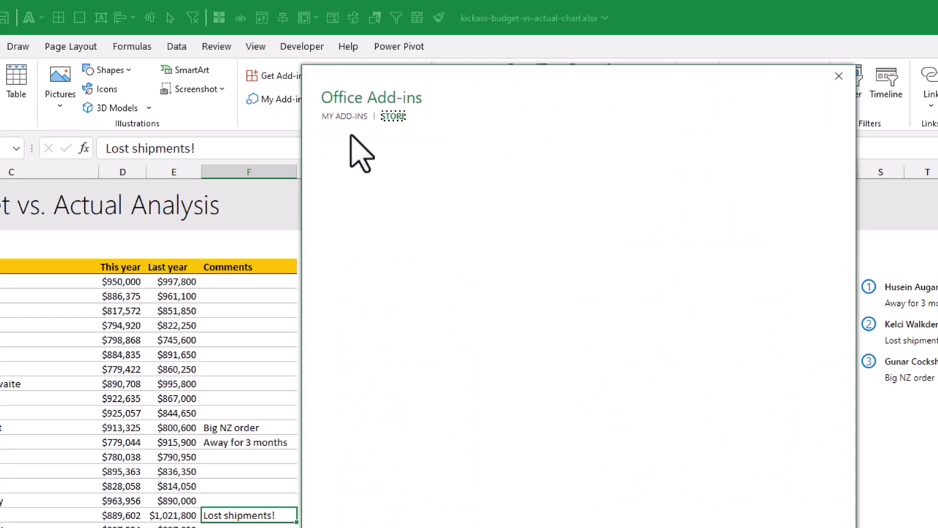
click(377, 178)
text(zebra)
key(Return)
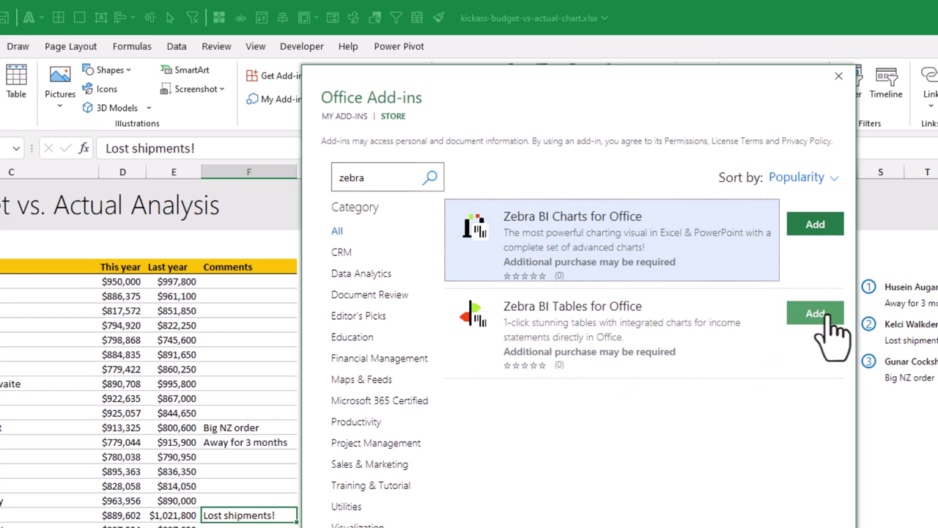
click(345, 118)
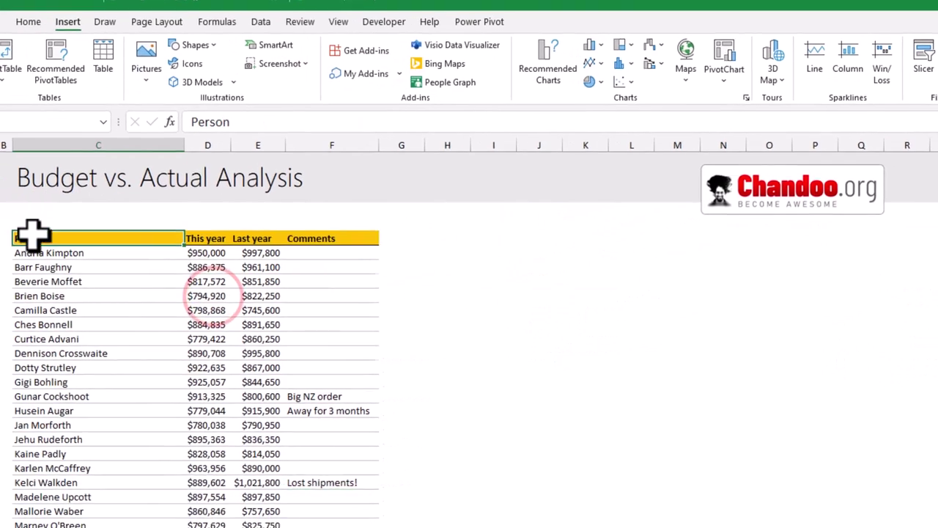
click(33, 224)
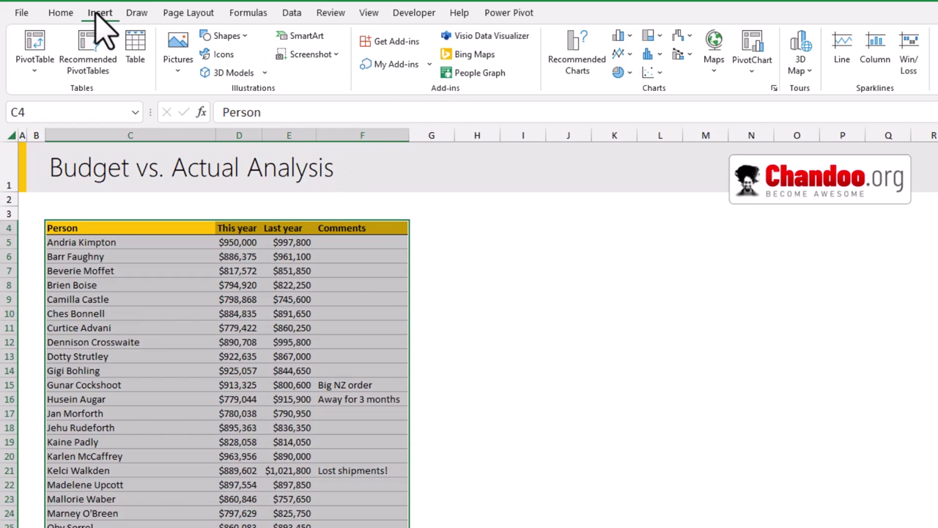
- Insert a free-license Zebra BI Tables visual and sort its rows by AC ascending
click(429, 64)
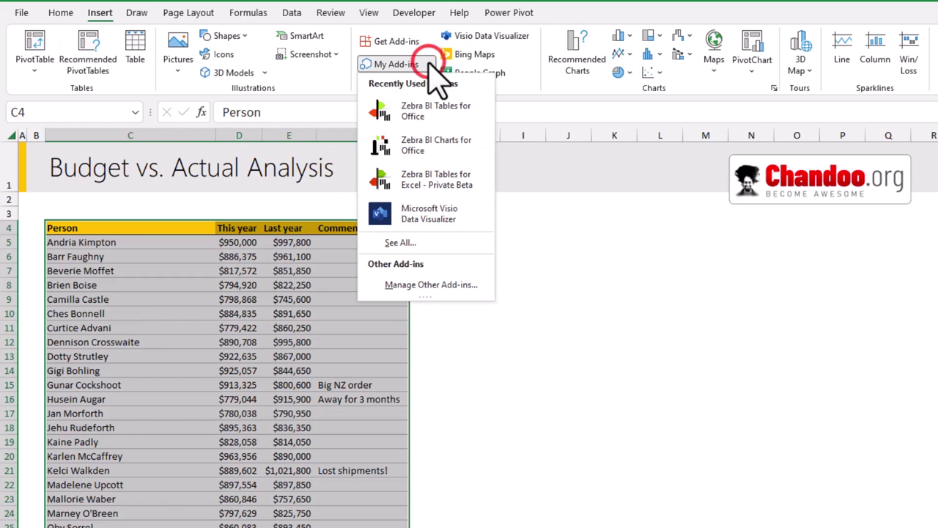
click(429, 126)
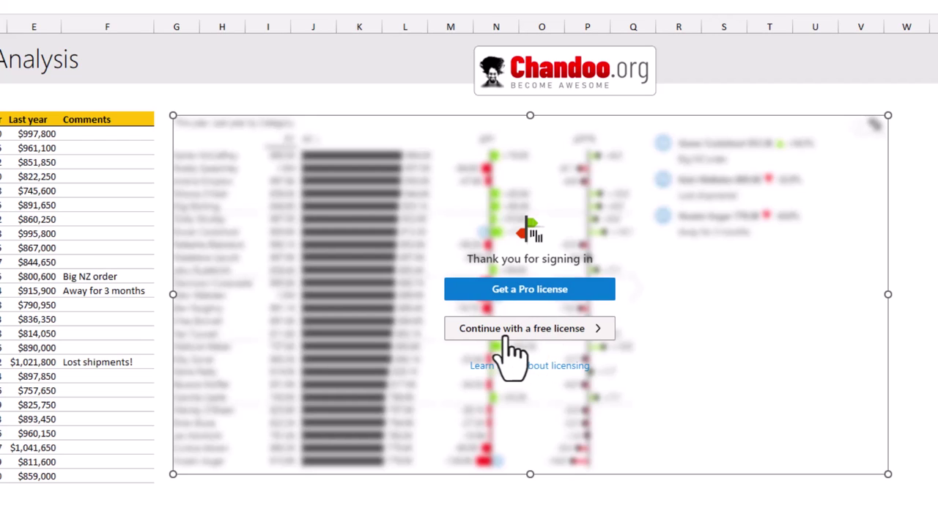
click(556, 333)
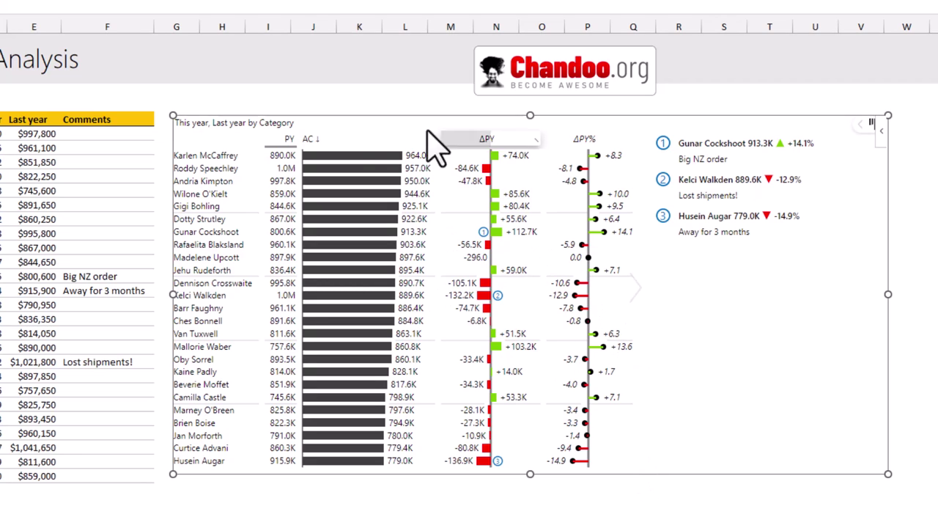
click(364, 137)
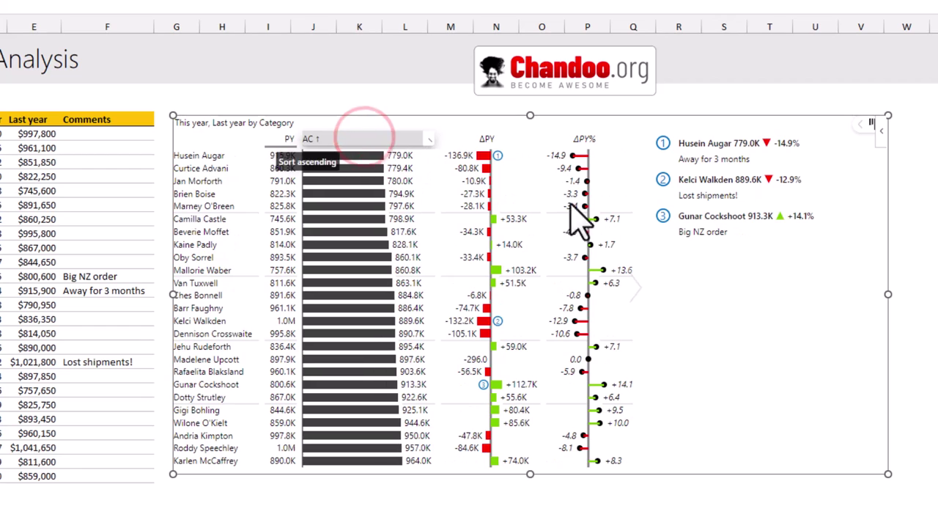
click(102, 276)
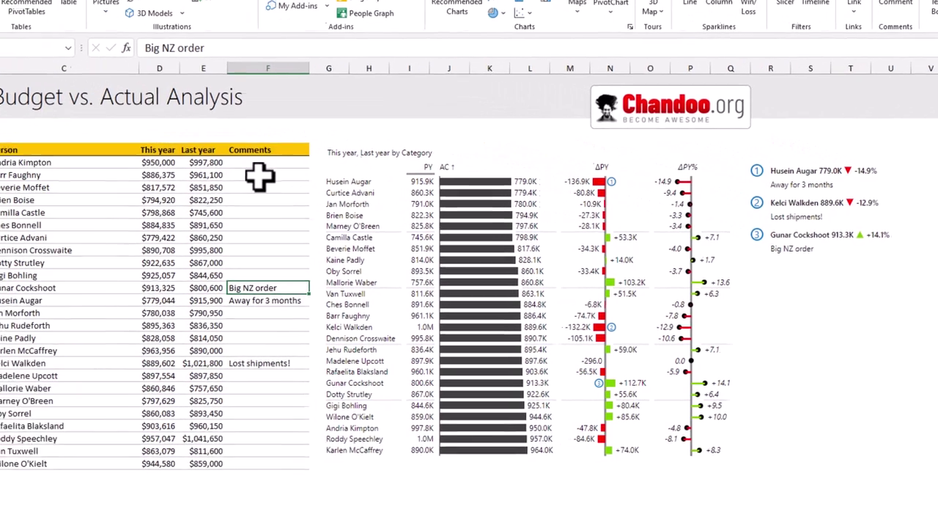
- Enter the comment 'Lost shipments!' in the second person's comment cell
click(272, 181)
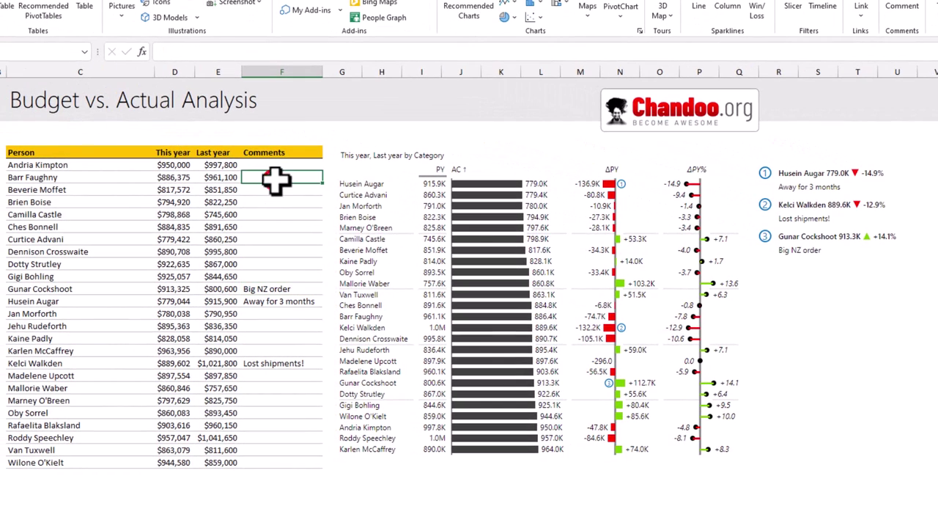
text(Lost shipments!)
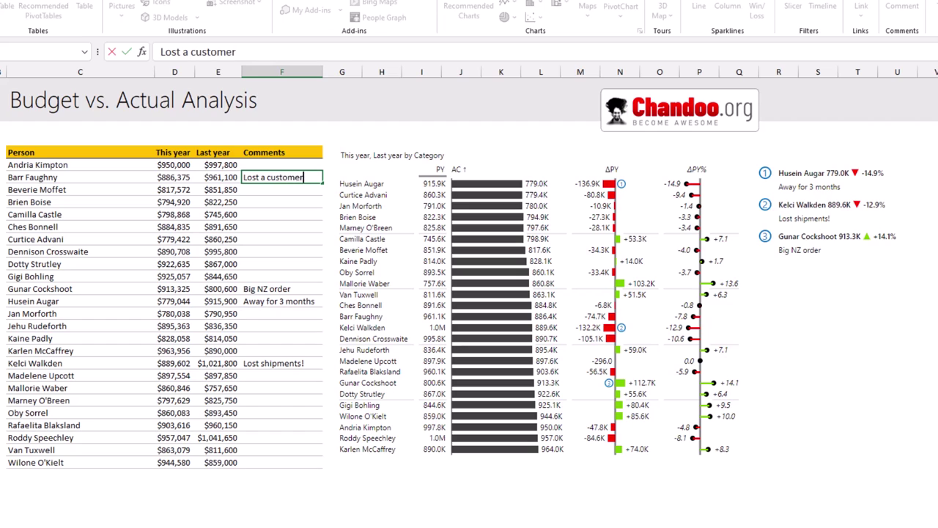
key(Return)
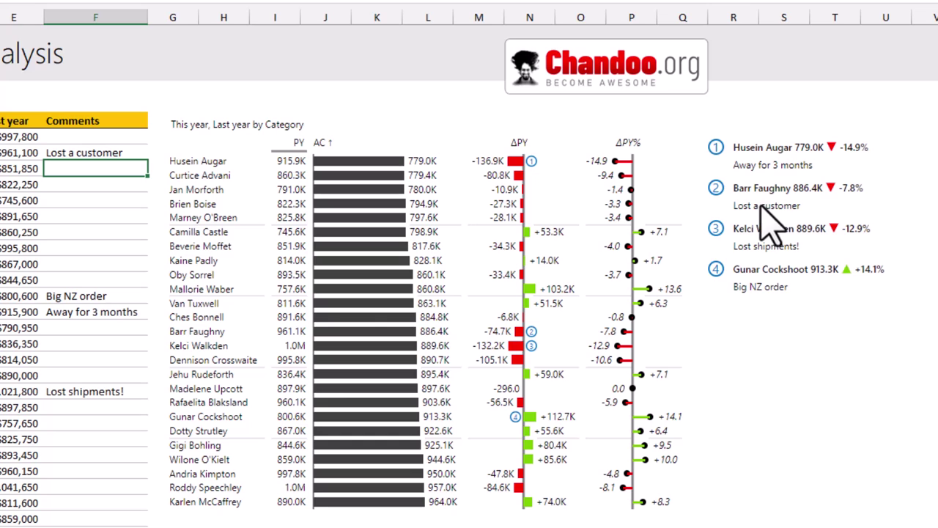
- Change the Zebra BI visual's AC column to lollipop markers instead of bars
click(387, 122)
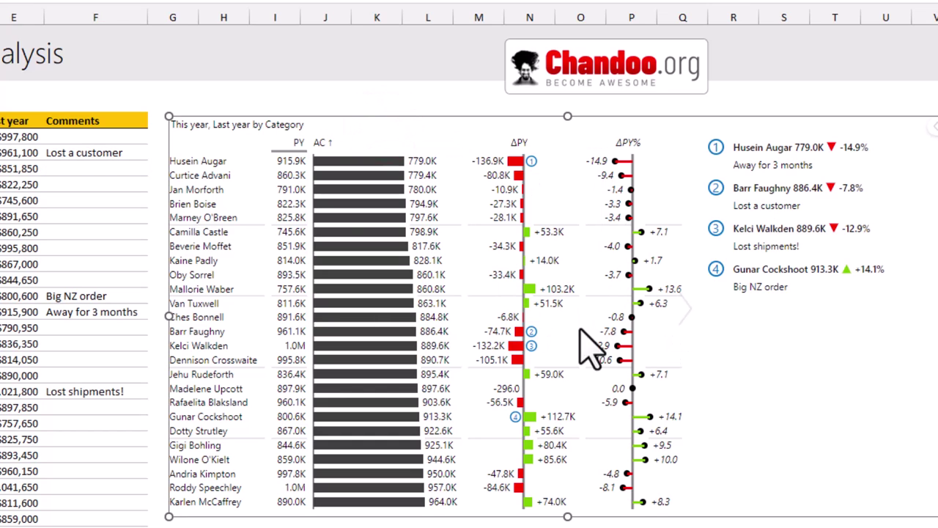
click(687, 311)
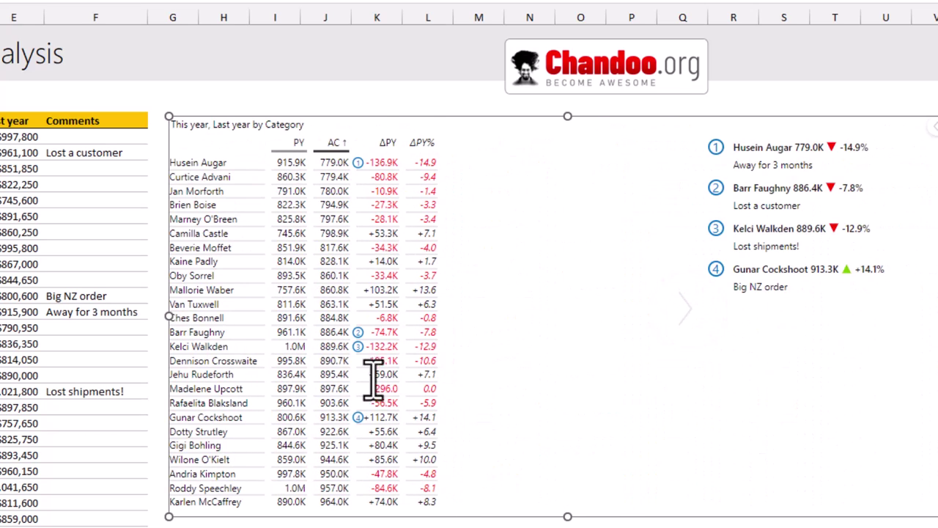
click(687, 311)
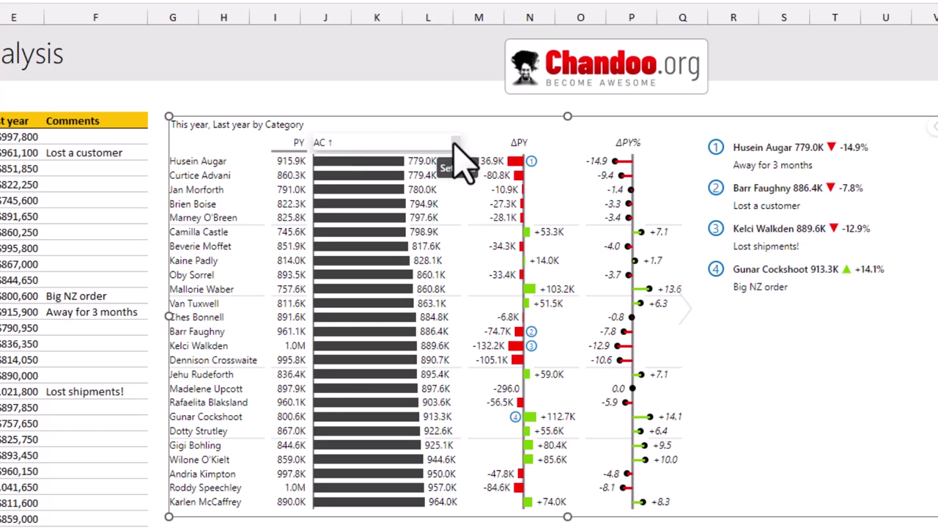
click(454, 143)
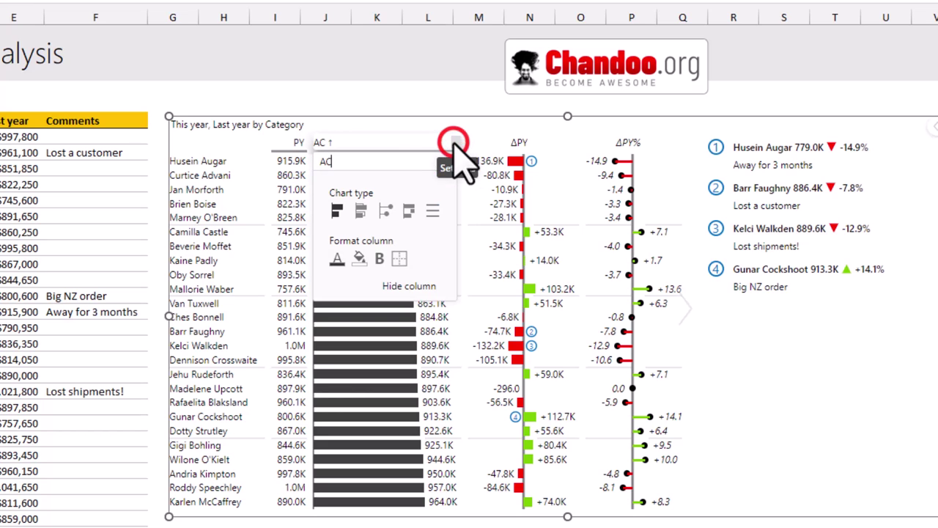
click(359, 211)
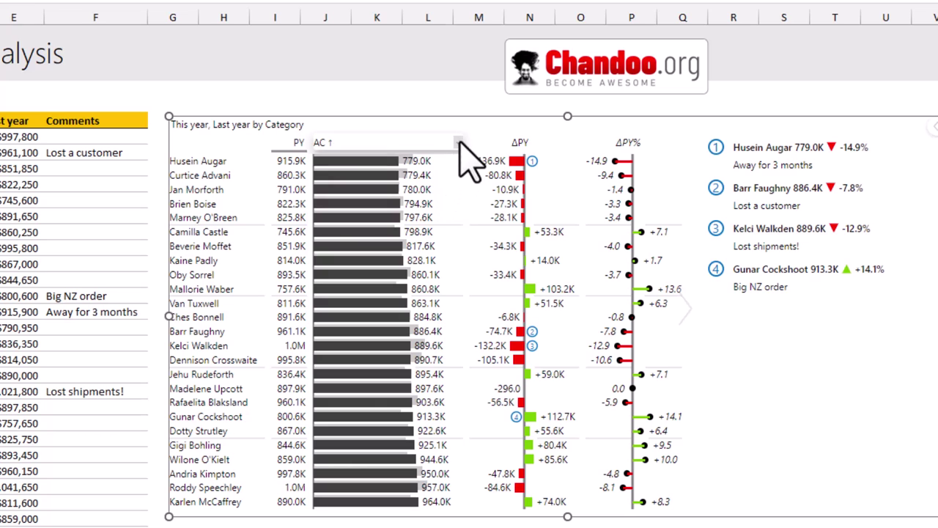
click(459, 139)
click(387, 211)
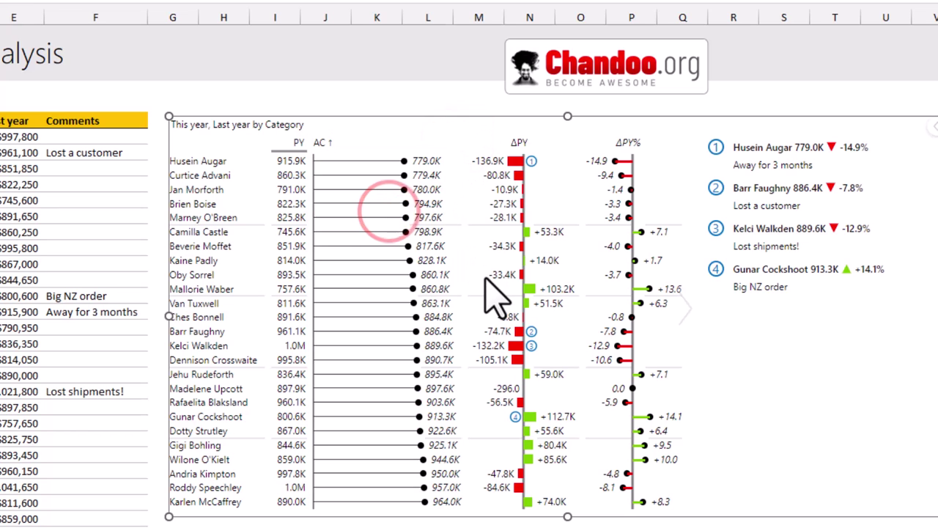